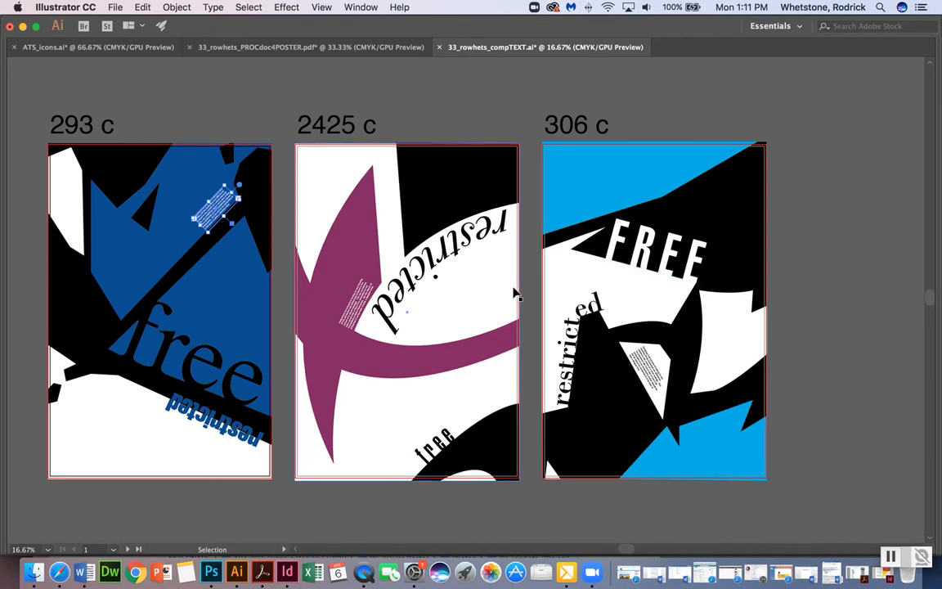
# - Delete the small rotated white paragraph from the upper blue area of the 293 c poster
pyautogui.hscroll(-1, 516, 293)
pyautogui.scroll(-1, 516, 294)
pyautogui.hscroll(-3, 515, 293)
pyautogui.scroll(-1, 515, 293)
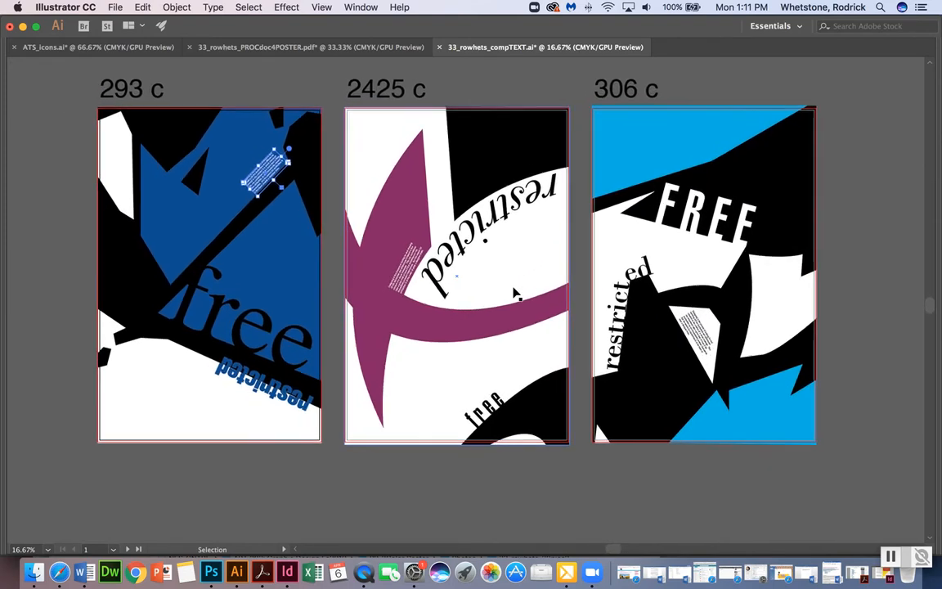
pyautogui.scroll(1, 515, 293)
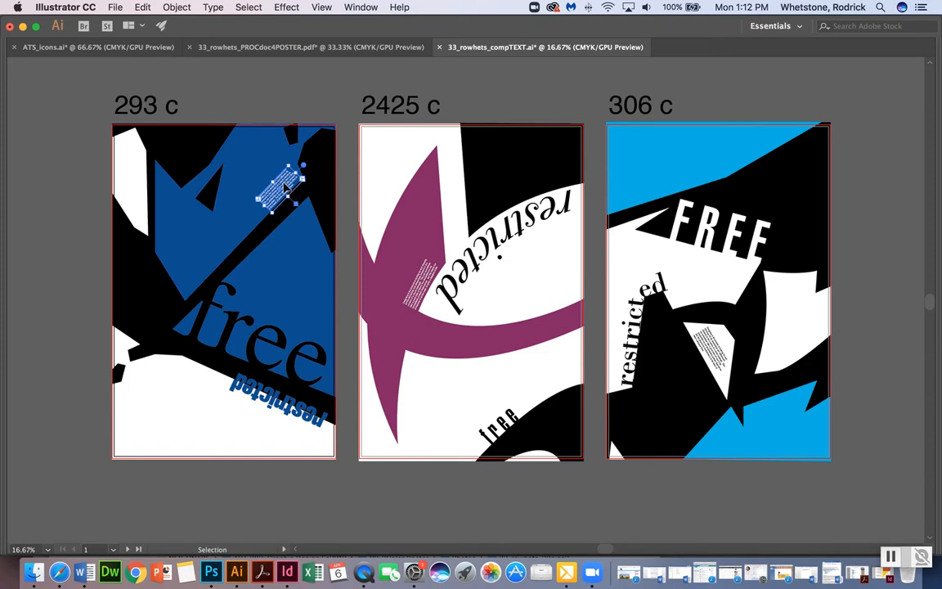
pyautogui.press('Delete')
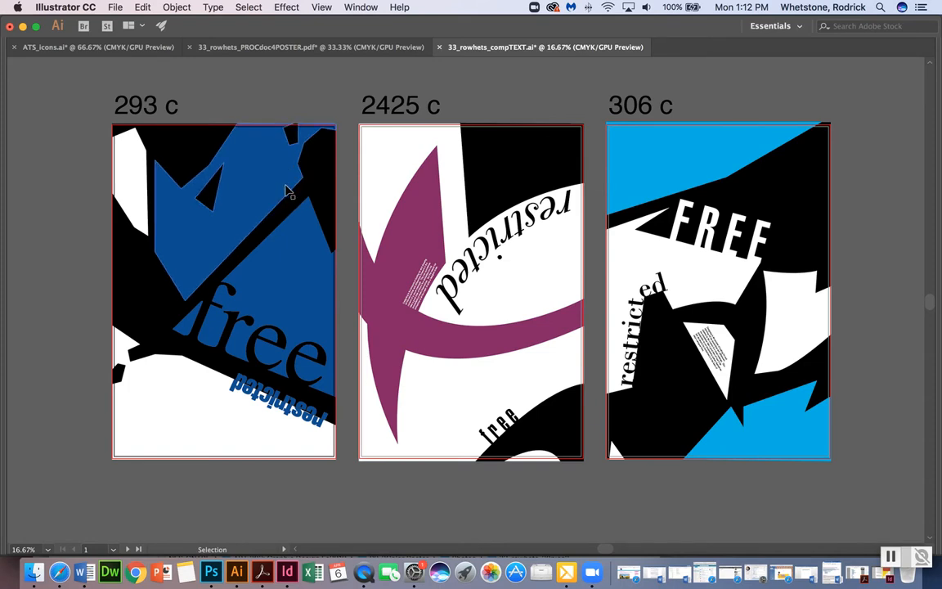
# - Select the 293 c poster artwork and bring back the hidden tool panels
pyautogui.click(260, 235)
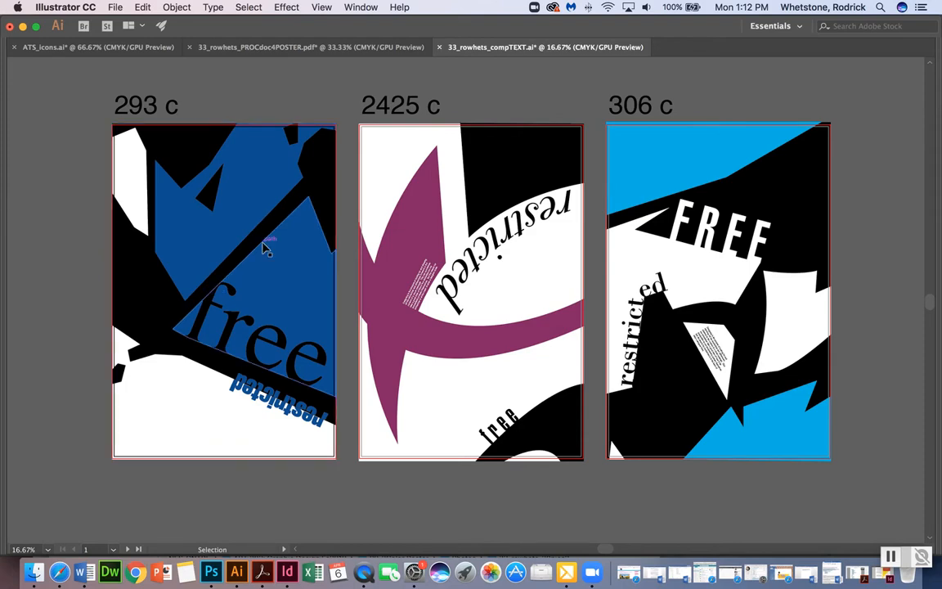
pyautogui.press('a')
pyautogui.press('super+equal')
pyautogui.press('super+minus')
pyautogui.press('v')
pyautogui.press('Tab')
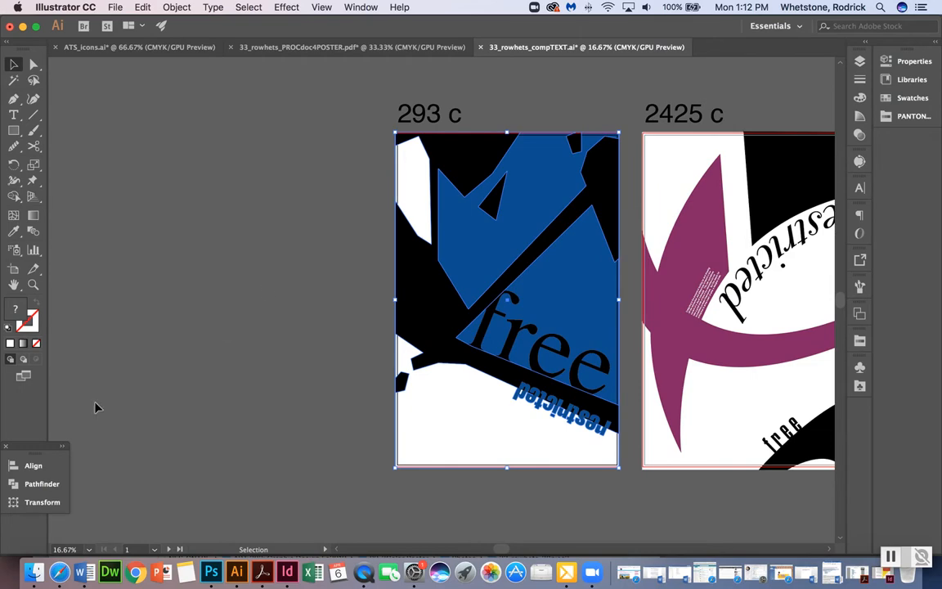
# - Switch to Safari and open the "Paragraph for the poster" page within the 2-COLOR POSTER_Videos module
pyautogui.click(62, 574)
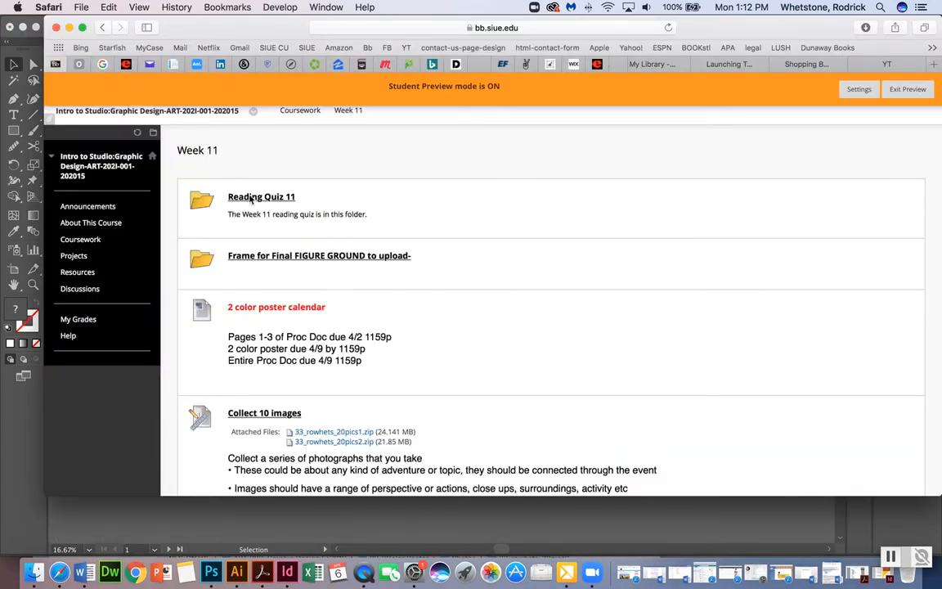
pyautogui.scroll(-10, 250, 199)
pyautogui.scroll(-8, 251, 198)
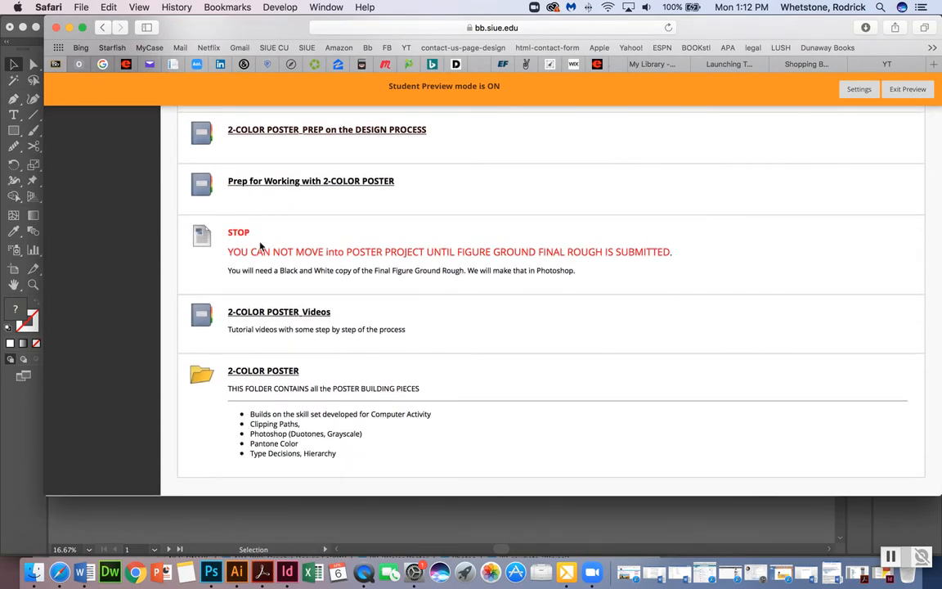
pyautogui.click(280, 317)
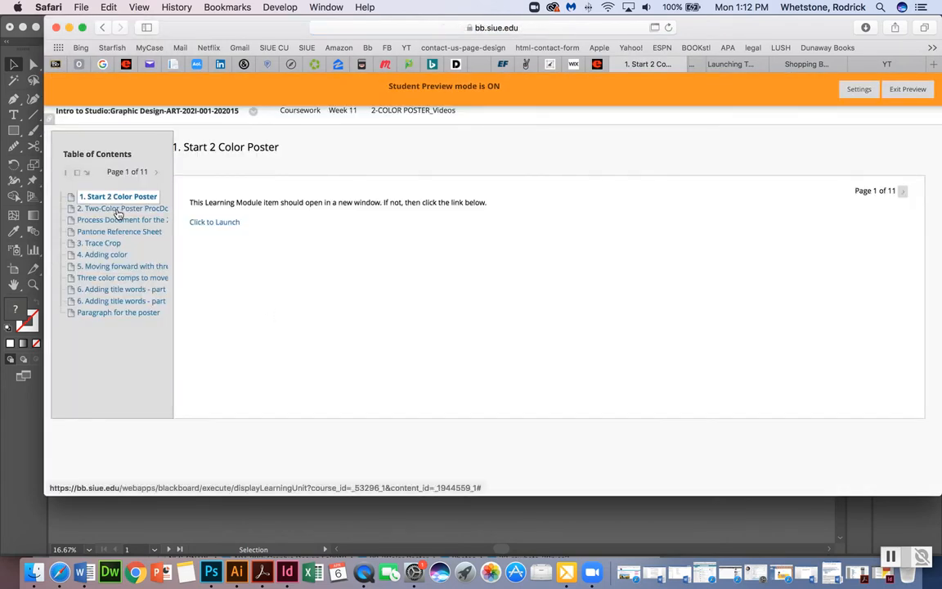
pyautogui.click(104, 317)
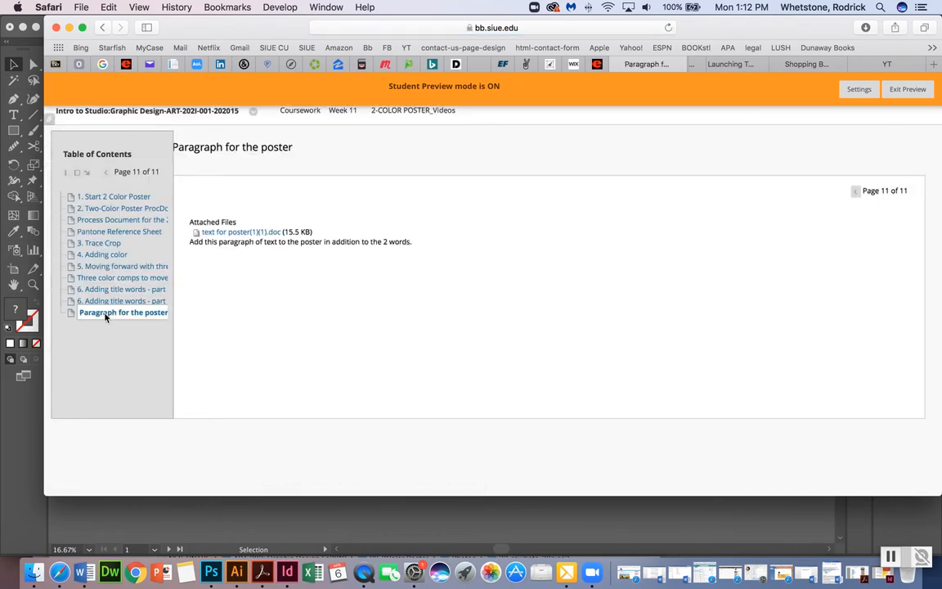
# - Download the attached file text for poster(1)(1).doc and open it in Word
pyautogui.click(228, 233)
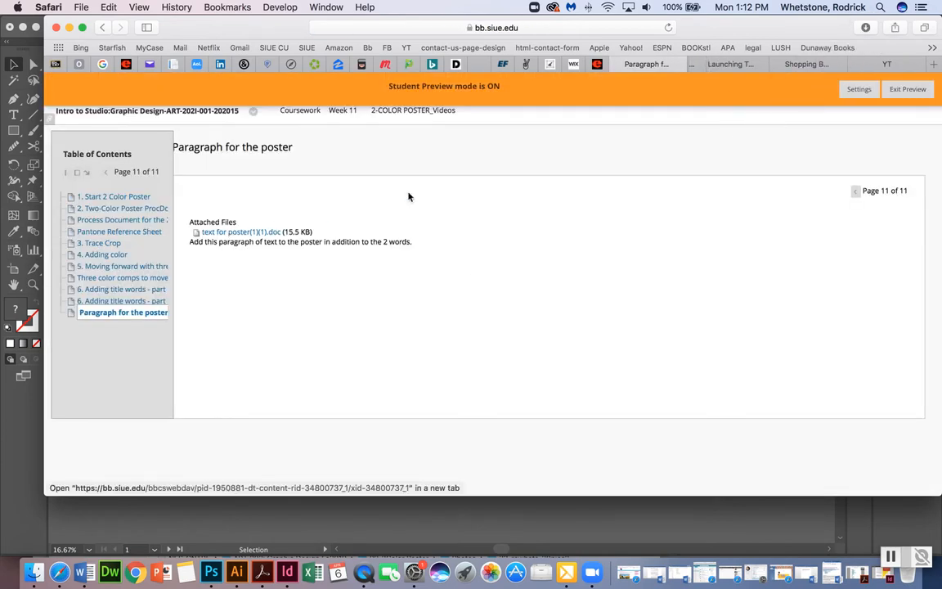
pyautogui.click(866, 28)
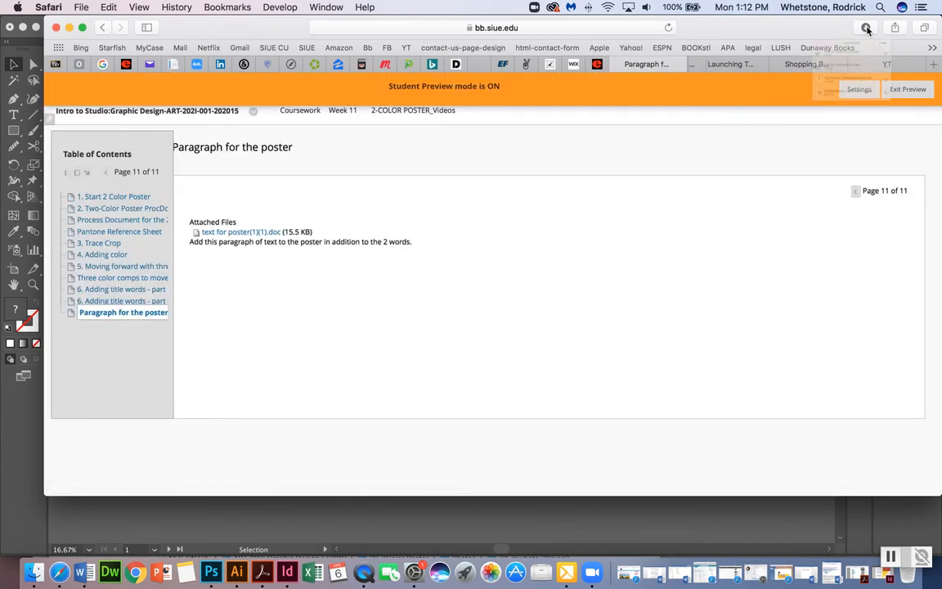
pyautogui.doubleClick(800, 82)
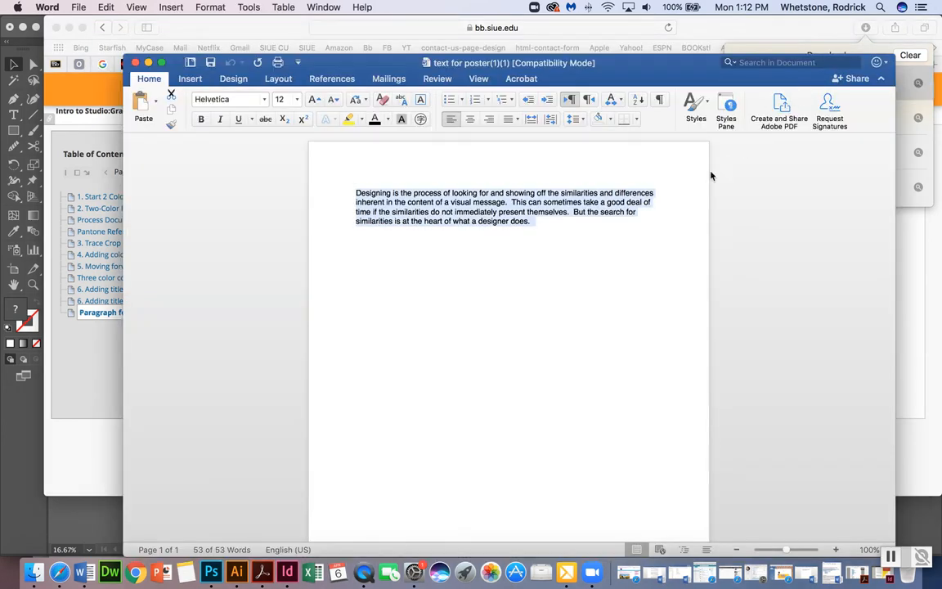
# - Copy the whole paragraph about designing from the document and close the document
pyautogui.click(434, 256)
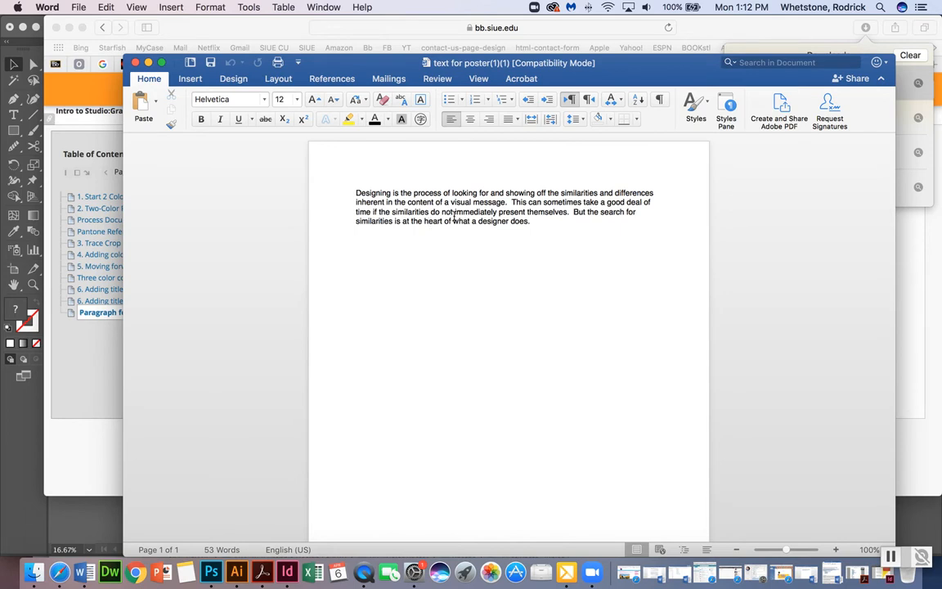
pyautogui.moveTo(545, 222); pyautogui.dragTo(344, 185)
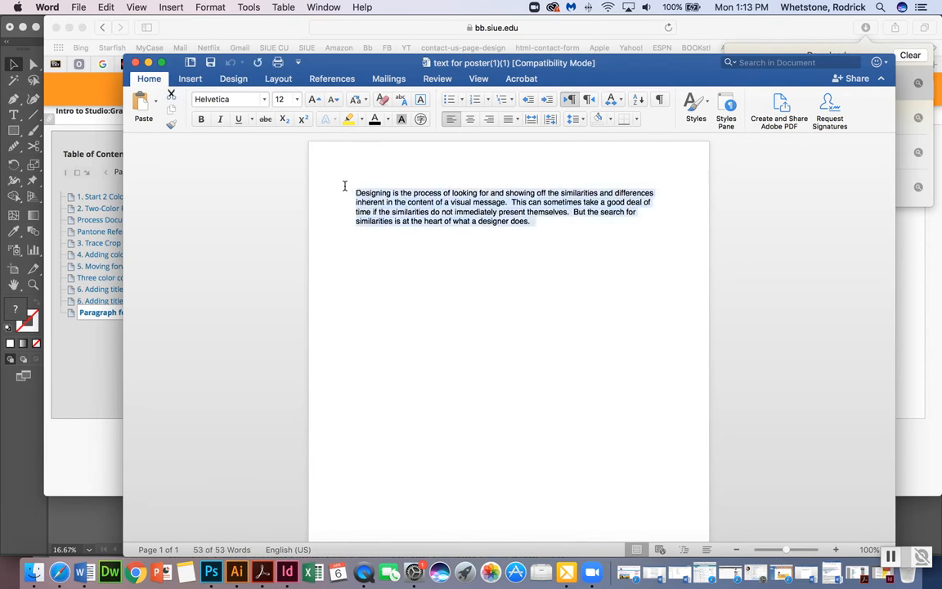
pyautogui.press('super+c')
pyautogui.click(136, 64)
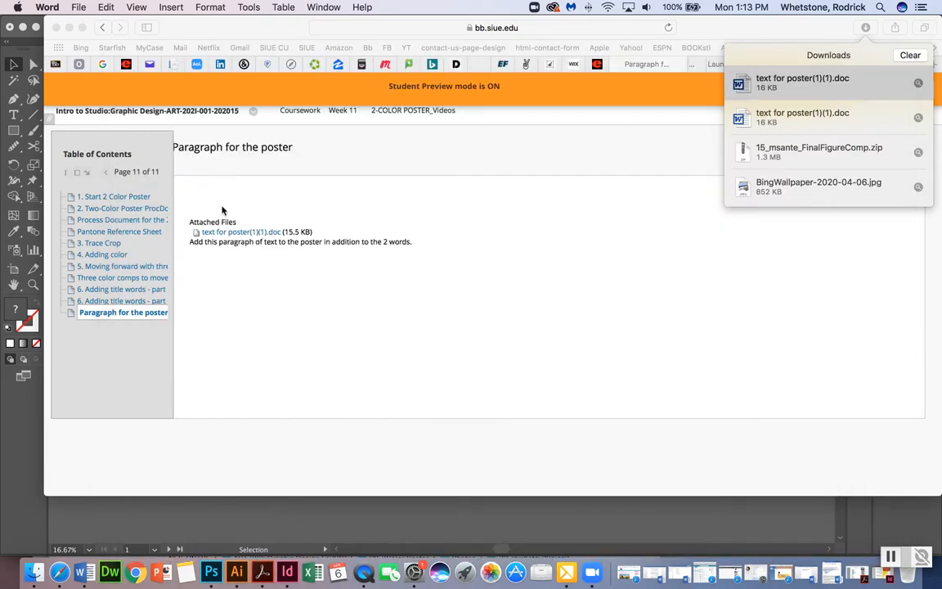
# - Switch to Illustrator, create an area text frame on the empty canvas beside the 293 c poster, and paste the copied paragraph into it
pyautogui.click(237, 575)
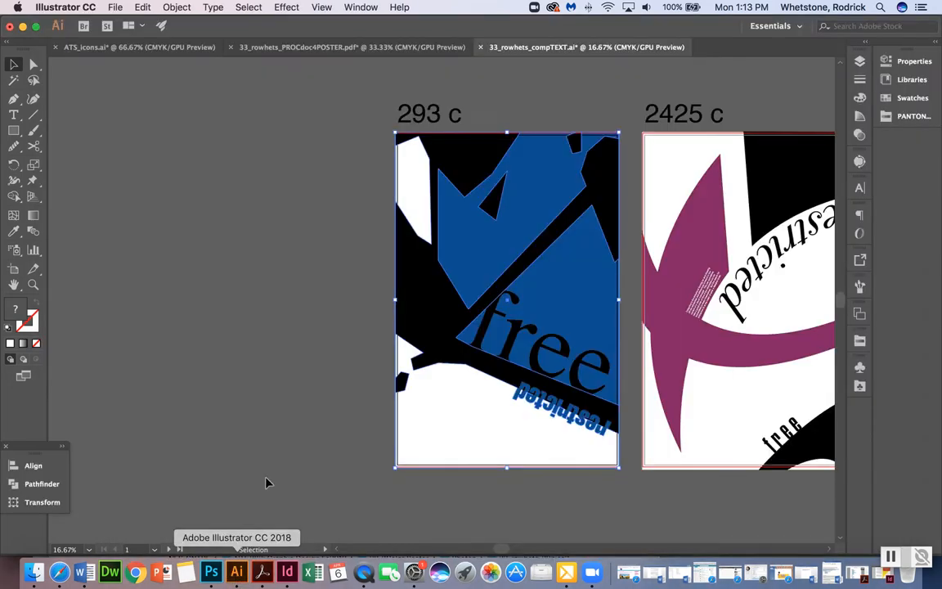
pyautogui.click(14, 115)
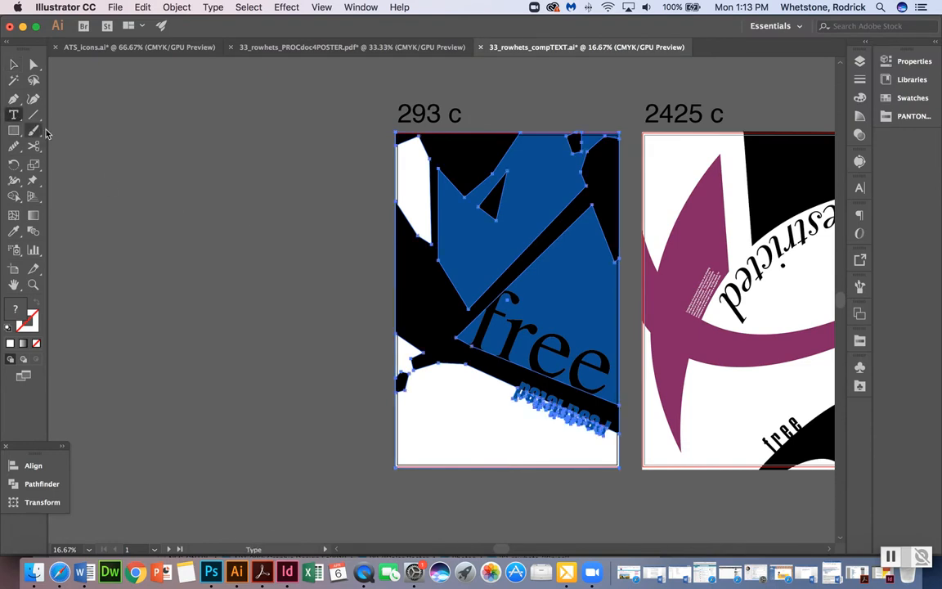
pyautogui.moveTo(137, 181); pyautogui.dragTo(277, 251)
pyautogui.press('Escape')
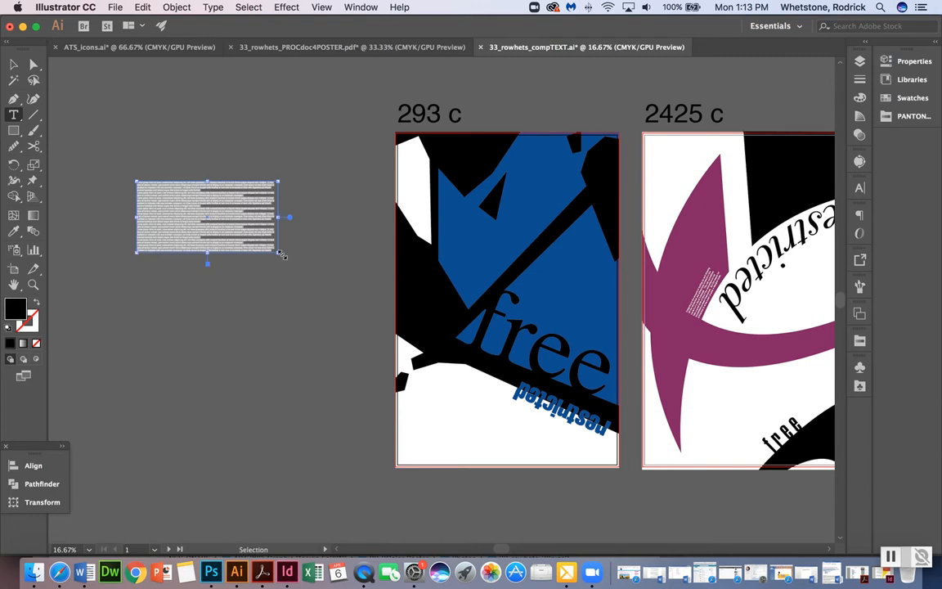
pyautogui.press('super+v')
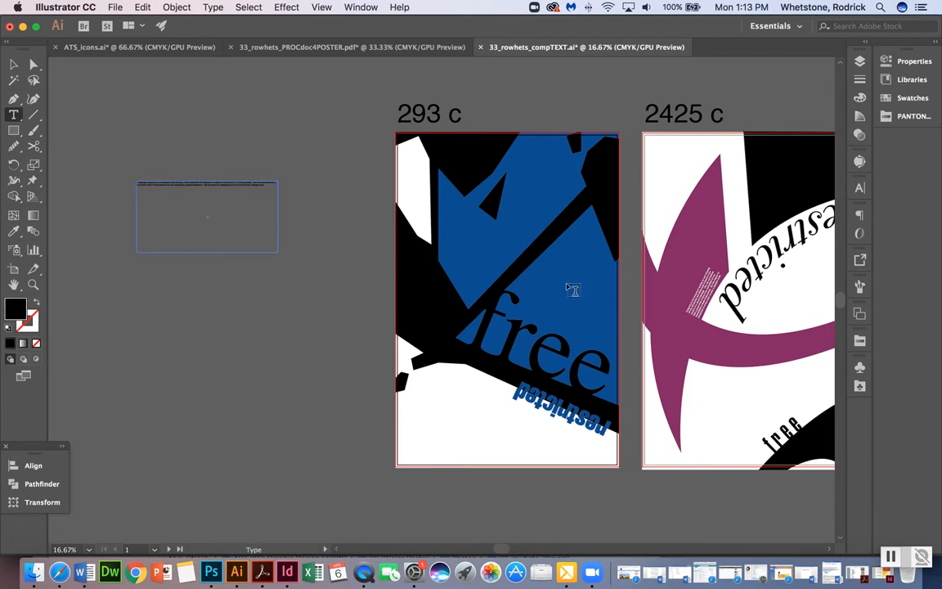
# - Show the character settings, then shrink the paragraph's text frame and place it in the lower white area of the 293 c poster
pyautogui.press('super+t')
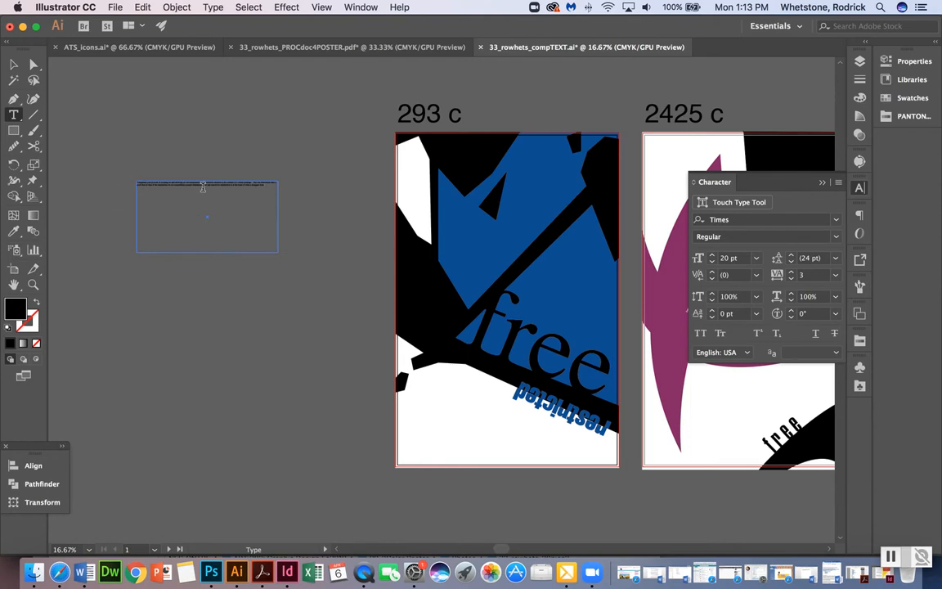
pyautogui.click(14, 65)
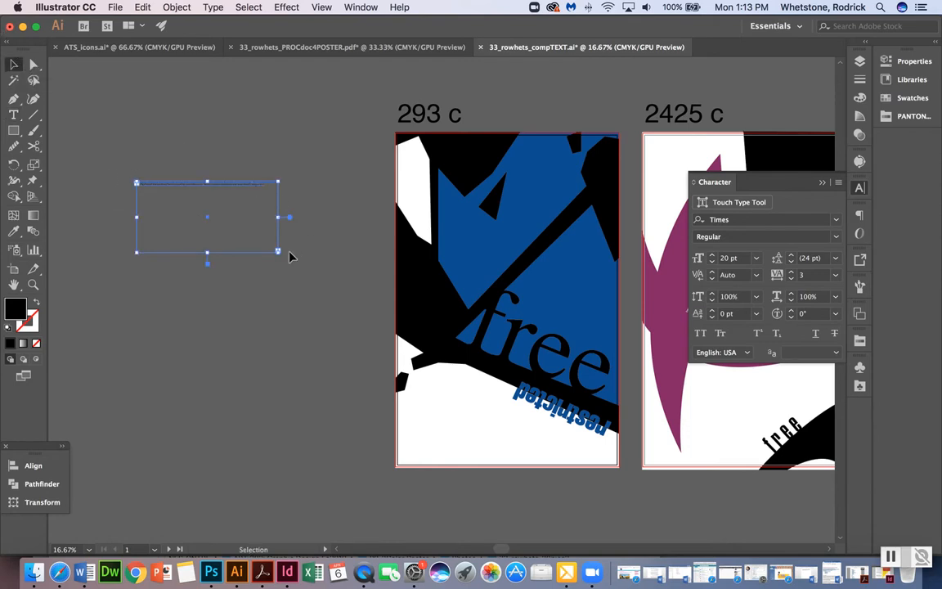
pyautogui.moveTo(278, 251); pyautogui.dragTo(437, 419)
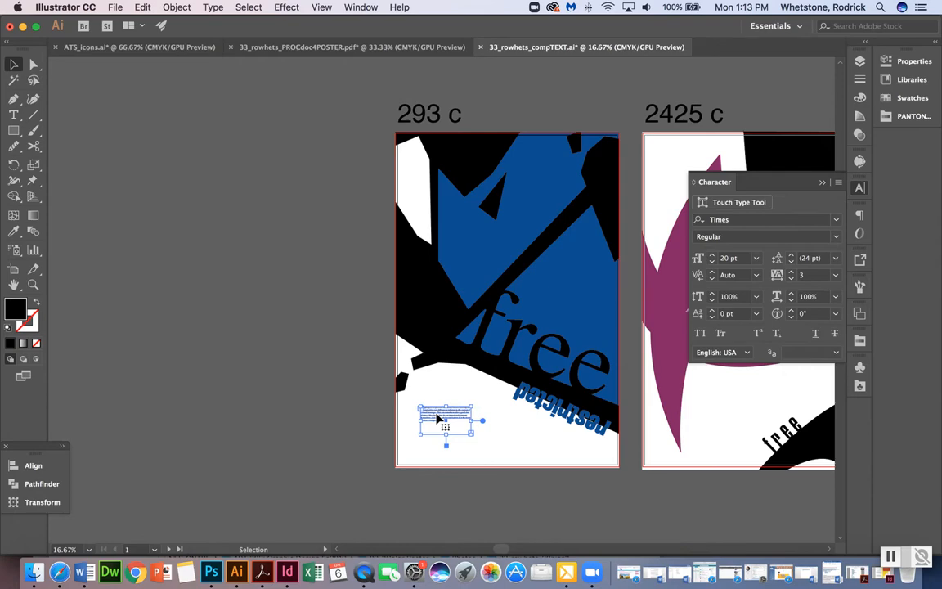
# - Set the font of the pasted paragraph to Helvetica Regular
pyautogui.press('super+equal')
pyautogui.press('super+equal')
pyautogui.press('super+equal')
pyautogui.press('super+equal')
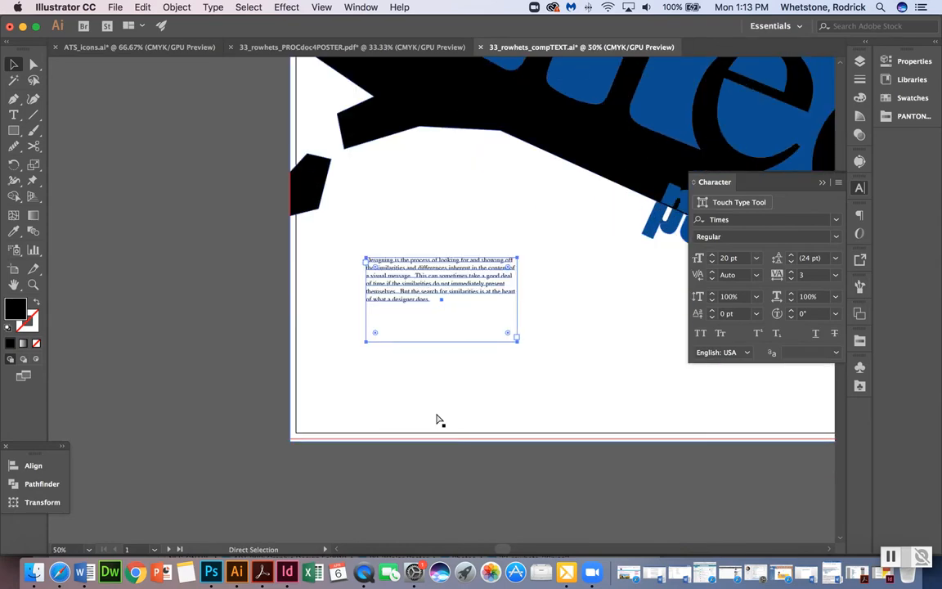
pyautogui.press('super+equal')
pyautogui.press('super+equal')
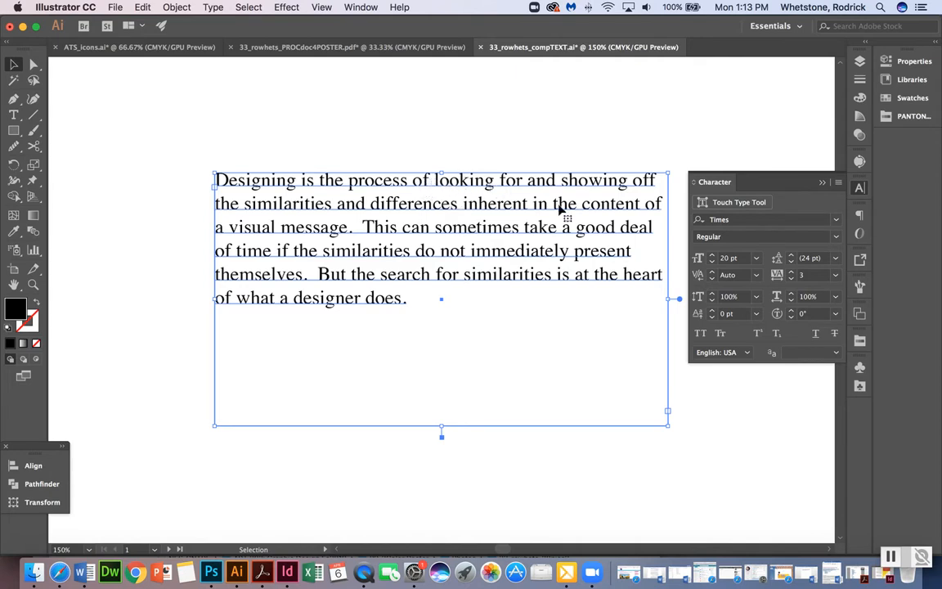
pyautogui.click(753, 219)
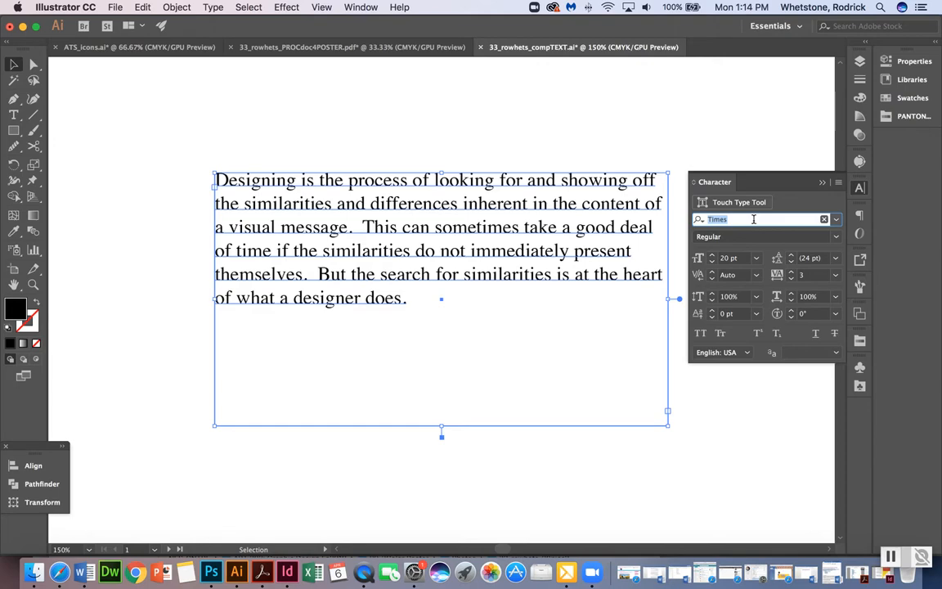
pyautogui.write('fut')
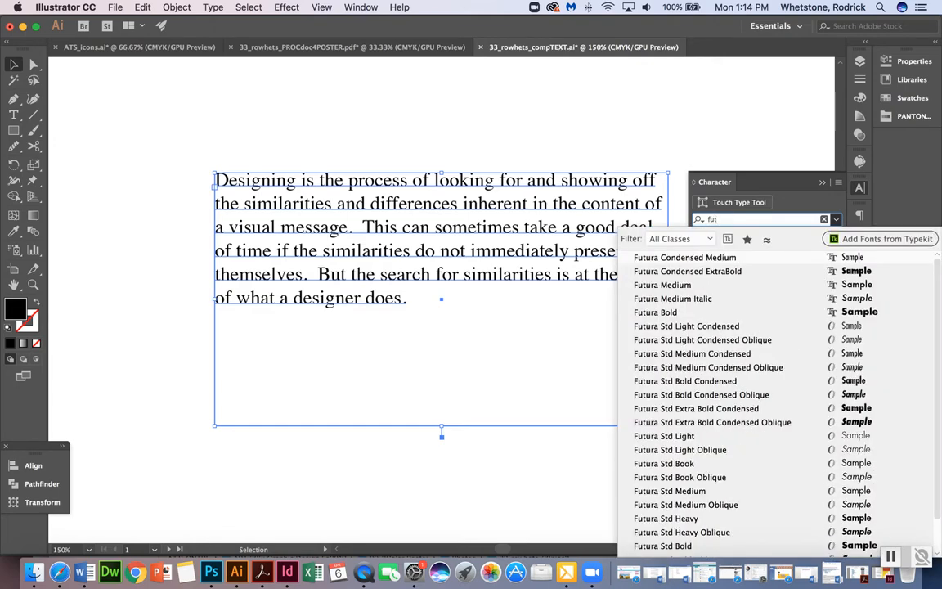
pyautogui.press('BackSpace')
pyautogui.press('BackSpace')
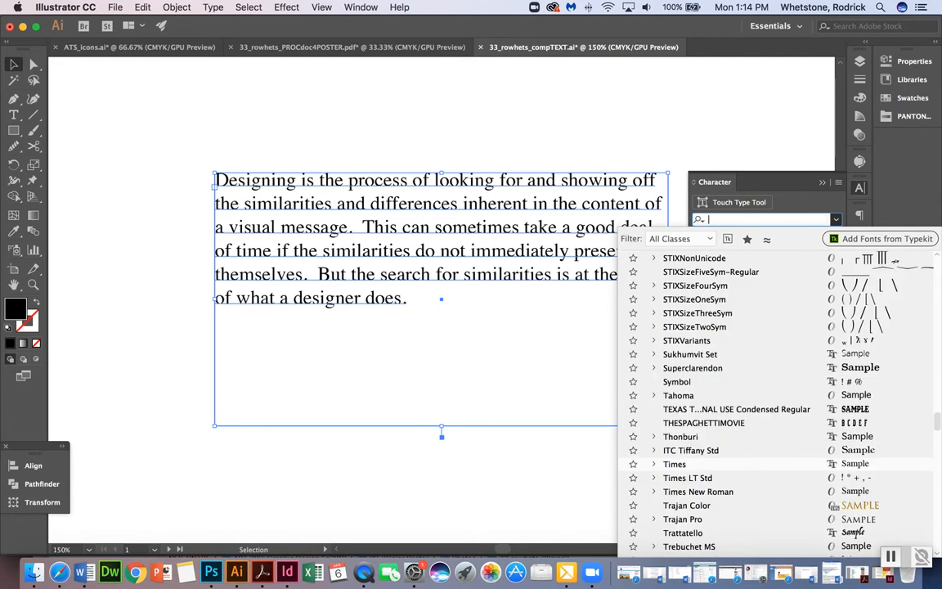
pyautogui.write('hel')
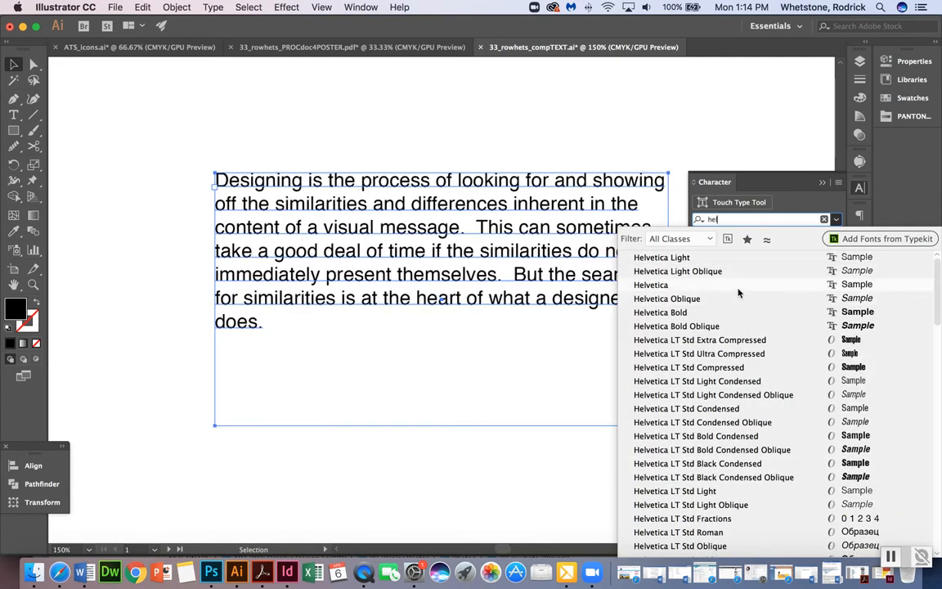
pyautogui.click(739, 292)
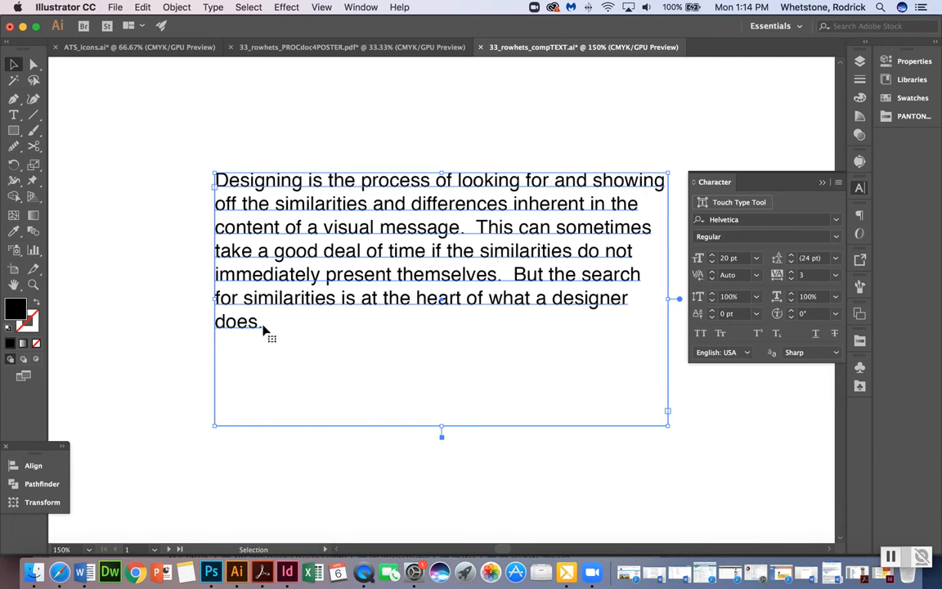
# - Move the Helvetica paragraph onto the upper blue shape of the 293 c poster, beside the black diagonal bar
pyautogui.press('super+minus')
pyautogui.press('super+minus')
pyautogui.press('super+minus')
pyautogui.press('super+minus')
pyautogui.press('super+minus')
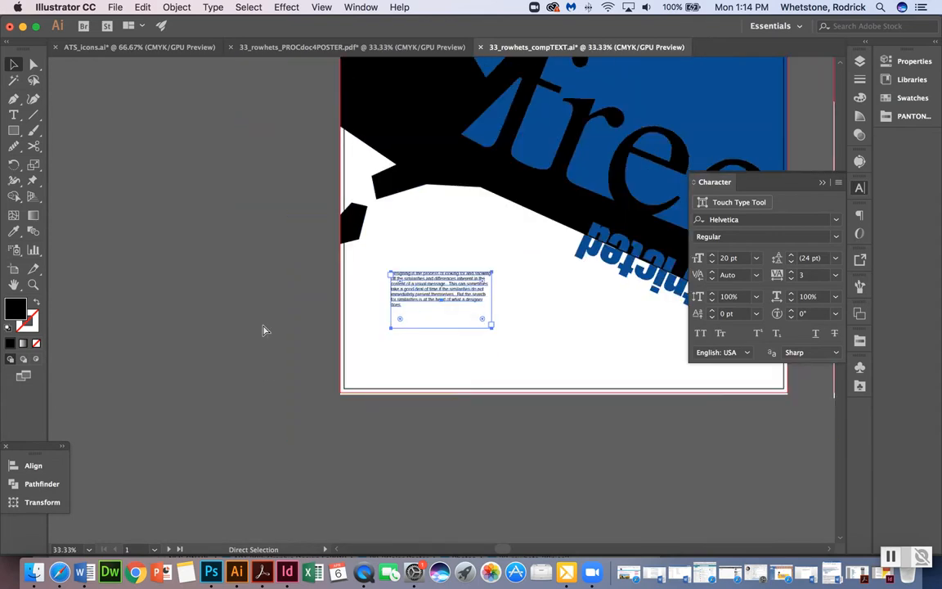
pyautogui.scroll(2, 263, 329)
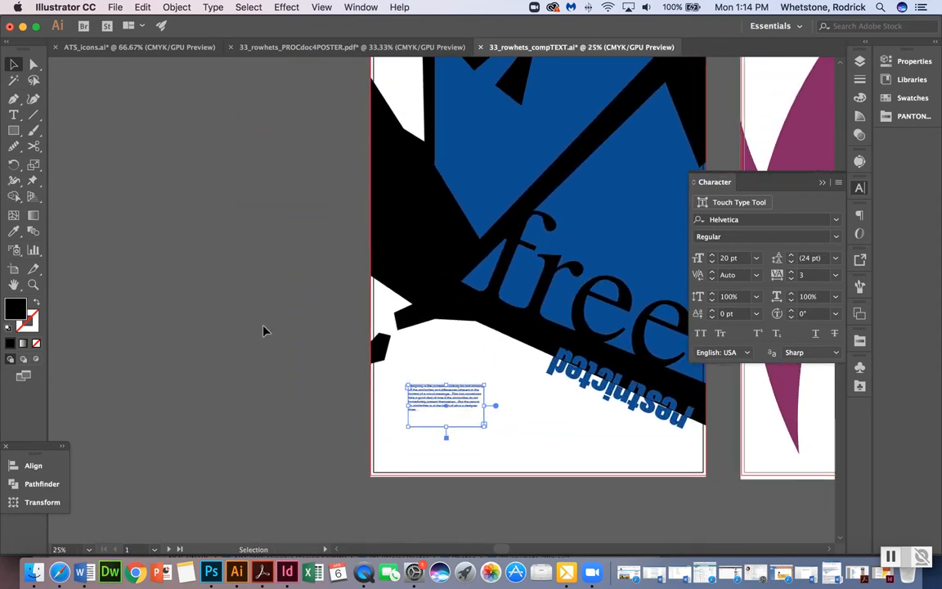
pyautogui.moveTo(436, 401); pyautogui.dragTo(519, 154)
pyautogui.hscroll(5, 520, 154)
pyautogui.scroll(3, 521, 155)
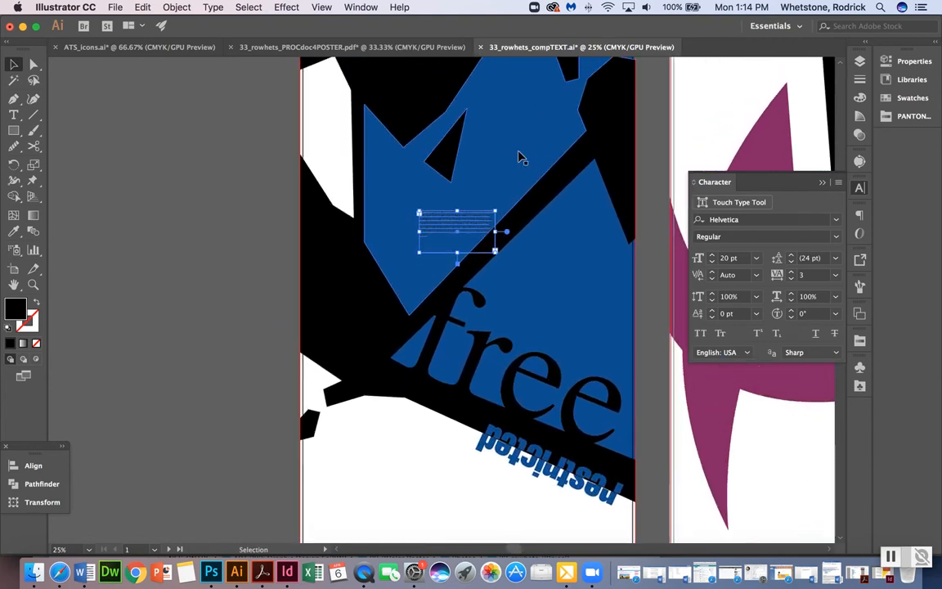
pyautogui.moveTo(464, 228); pyautogui.dragTo(512, 172)
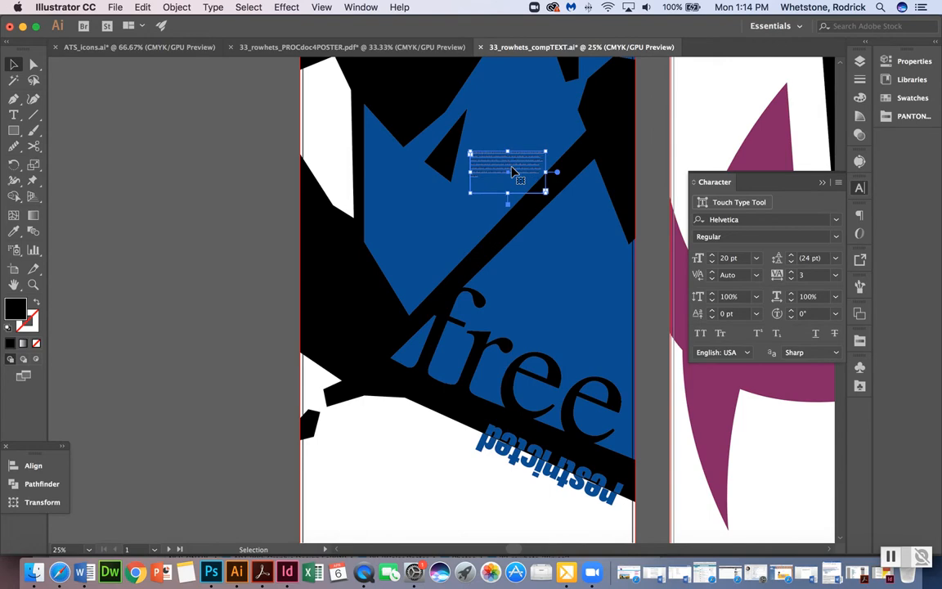
# - Select all the text of the Helvetica paragraph and set its fill color to white (ffffff)
pyautogui.press('super+equal')
pyautogui.press('super+equal')
pyautogui.press('super+equal')
pyautogui.press('super+equal')
pyautogui.press('super+equal')
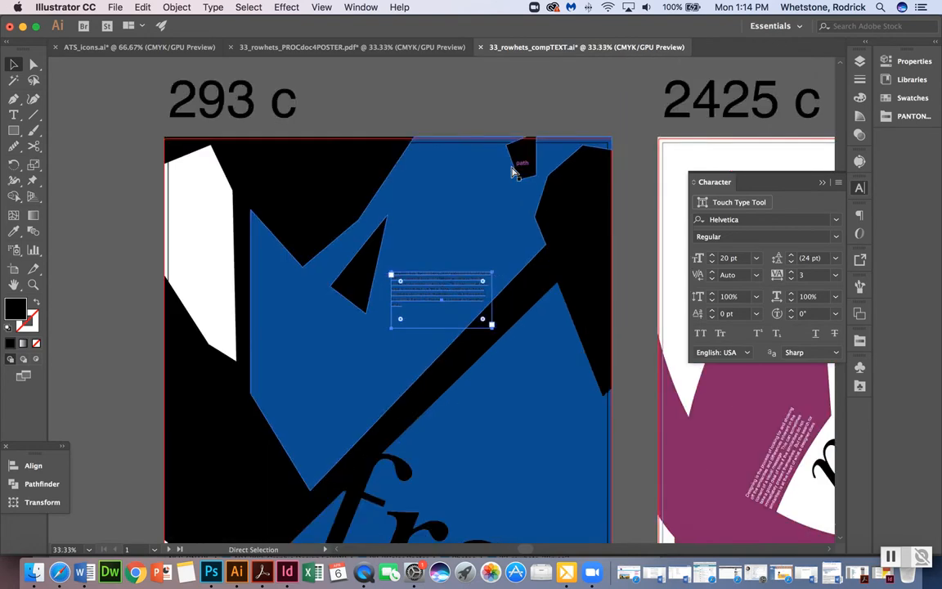
pyautogui.press('v')
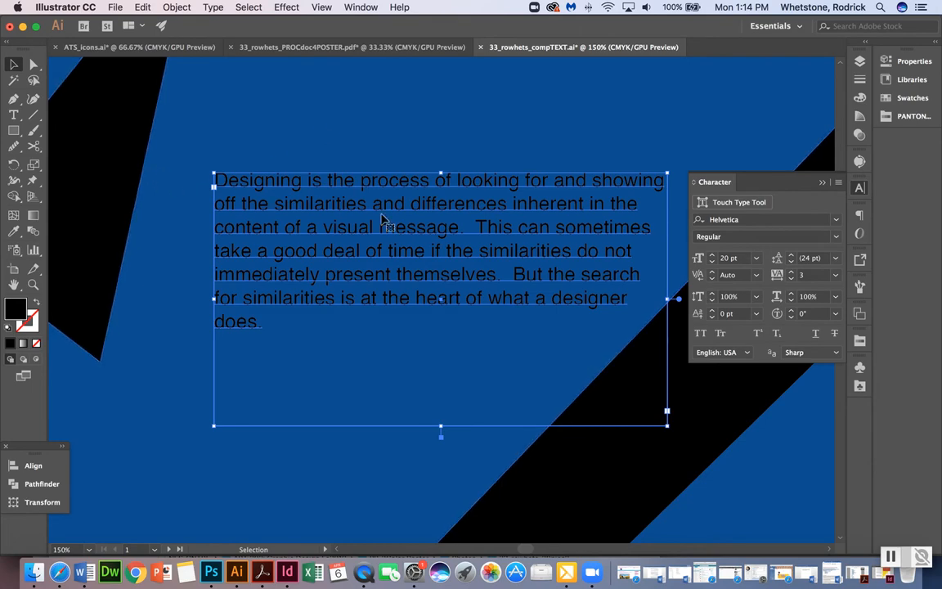
pyautogui.tripleClick(313, 299)
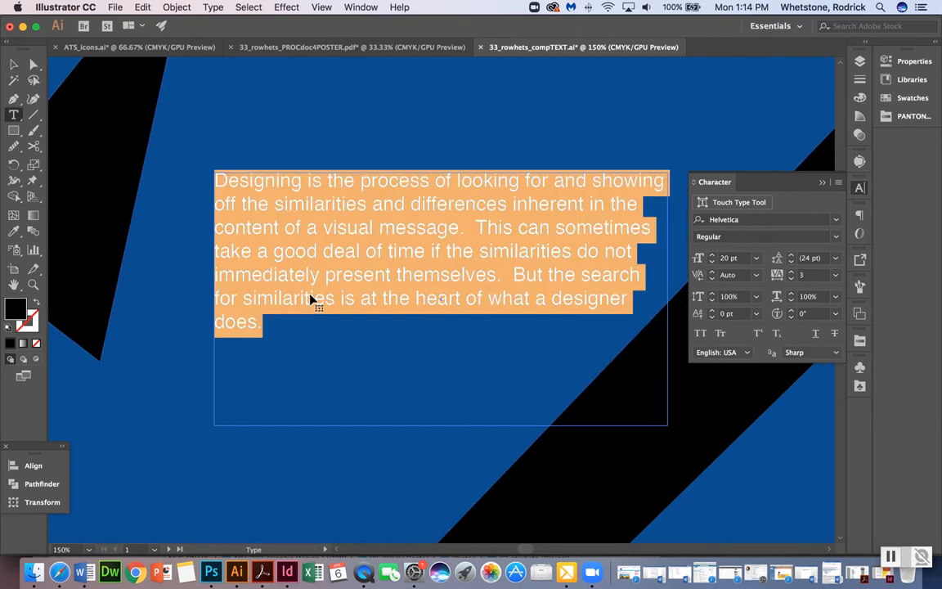
pyautogui.doubleClick(17, 309)
pyautogui.moveTo(44, 264); pyautogui.dragTo(10, 117)
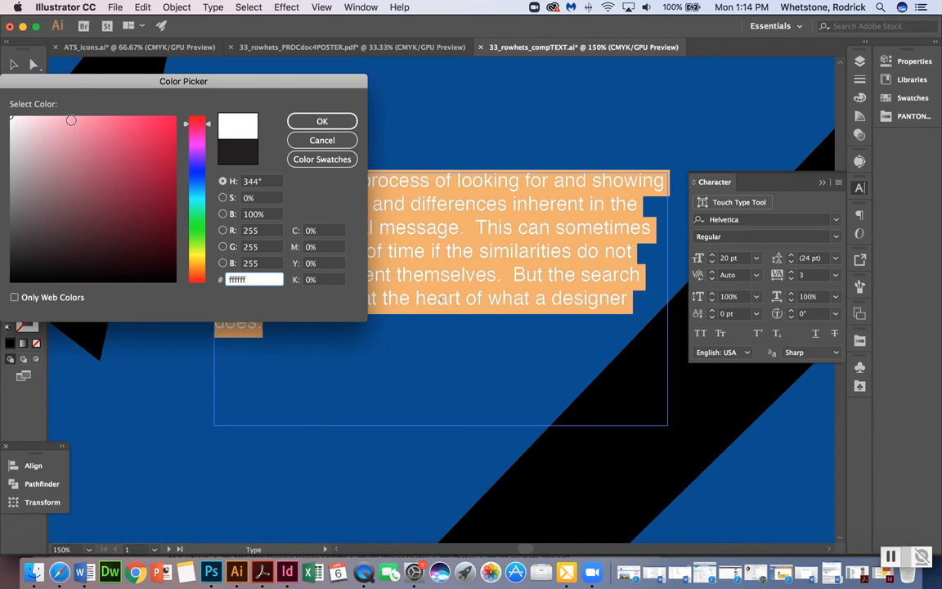
pyautogui.click(319, 122)
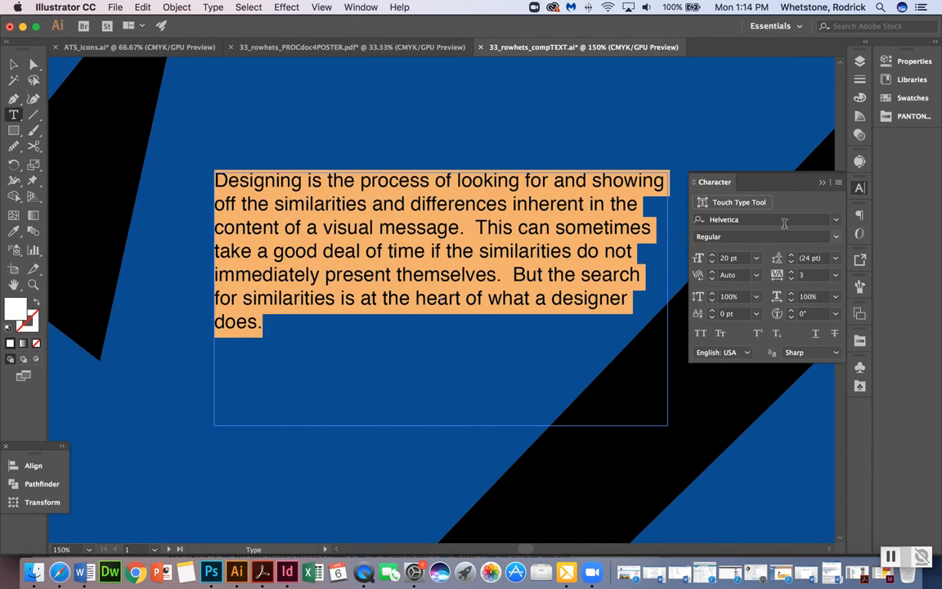
# - Try hyphenation on the selected paragraph, then turn Hyphenate back off
pyautogui.click(860, 215)
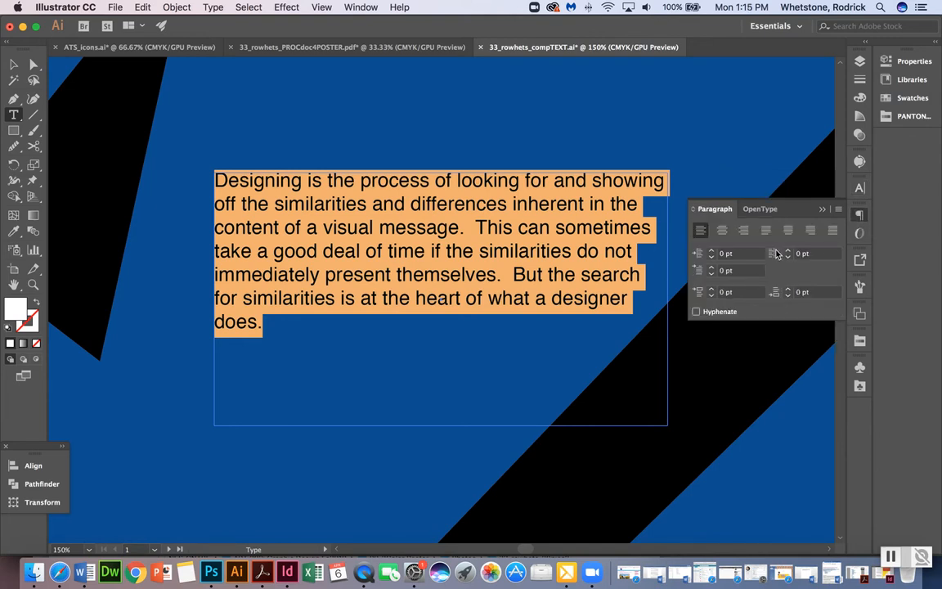
pyautogui.click(696, 312)
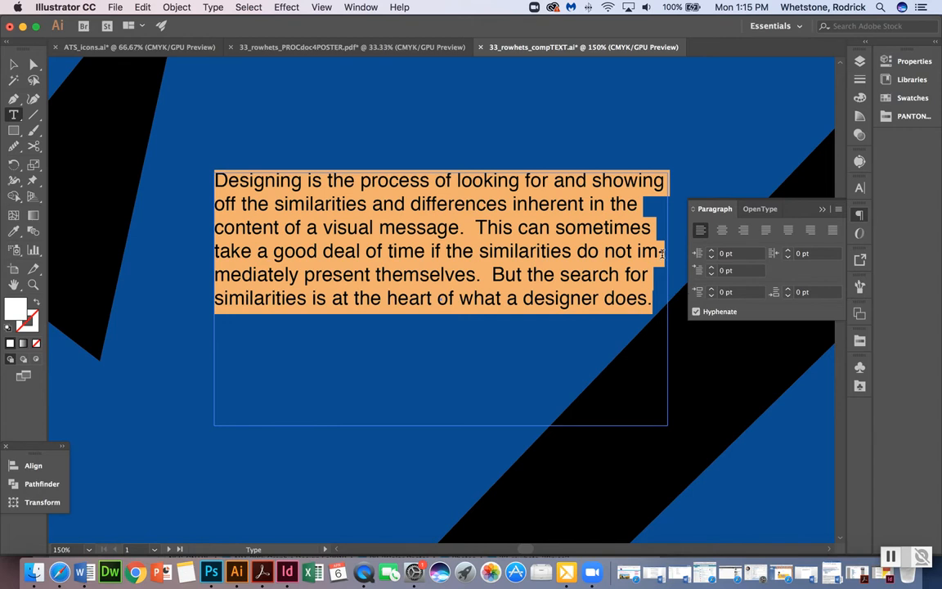
pyautogui.click(696, 311)
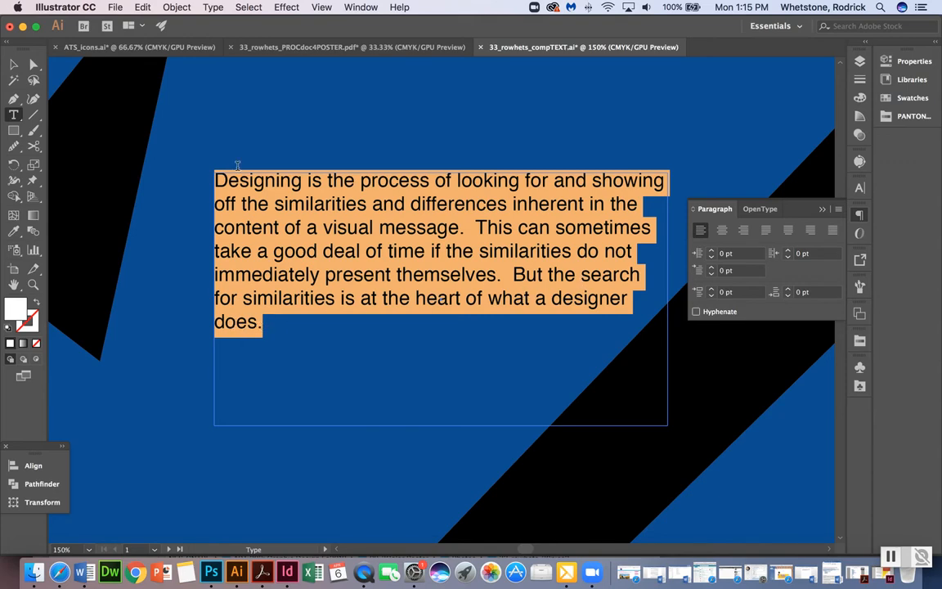
# - Adjust the text frame's width so the paragraph breaks into six lines, move it away from the diagonal bar, and shorten it to fit
pyautogui.click(14, 64)
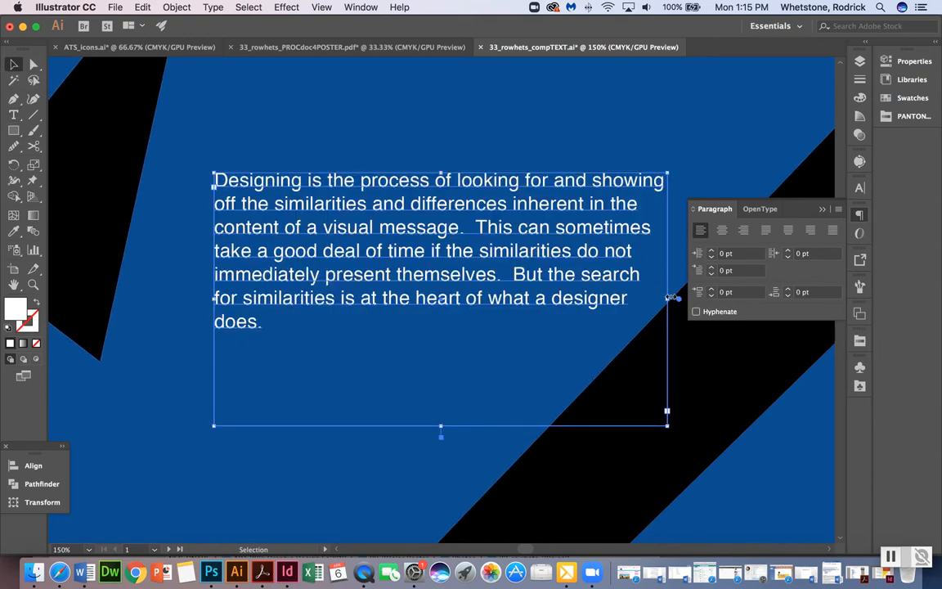
pyautogui.moveTo(671, 298); pyautogui.dragTo(656, 301)
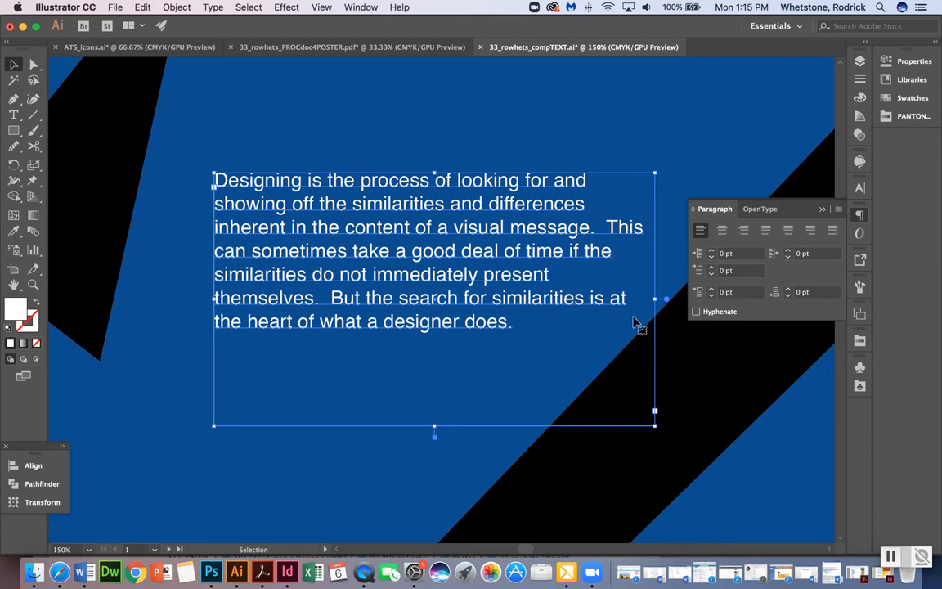
pyautogui.moveTo(656, 299); pyautogui.dragTo(671, 297)
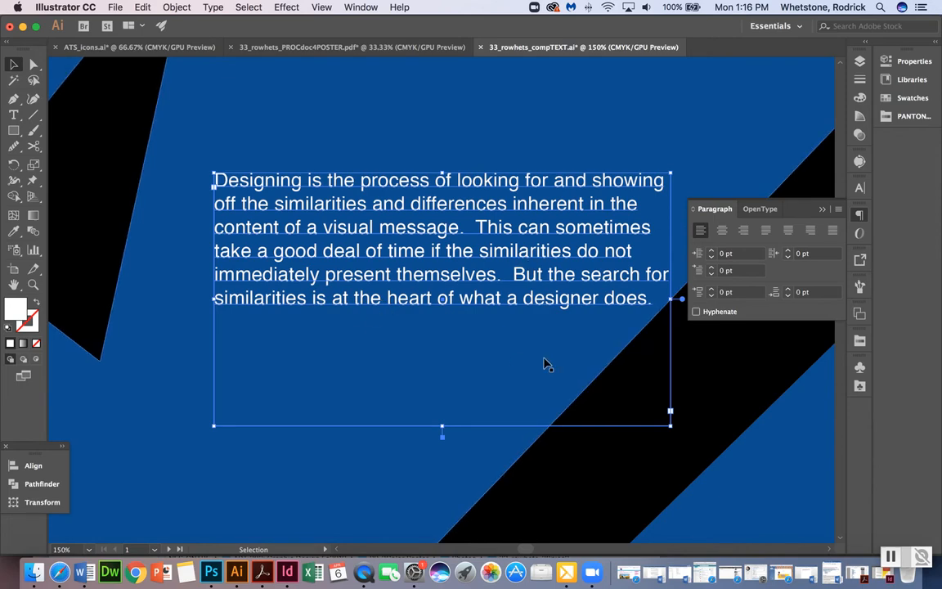
pyautogui.moveTo(568, 247); pyautogui.dragTo(519, 257)
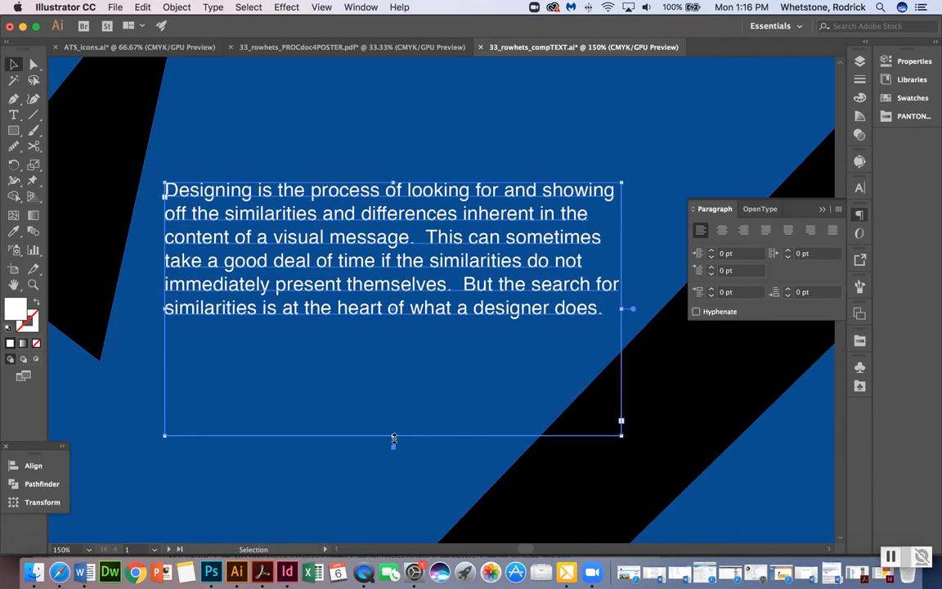
pyautogui.moveTo(394, 437); pyautogui.dragTo(391, 331)
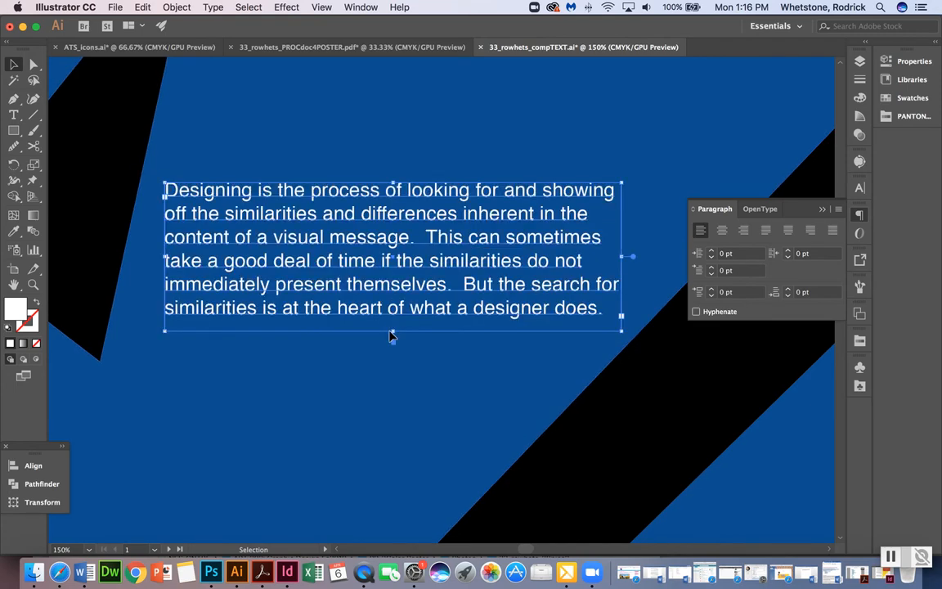
# - Delete the extra spaces before "This" and "But" so each sentence is separated by a single space
pyautogui.press('t')
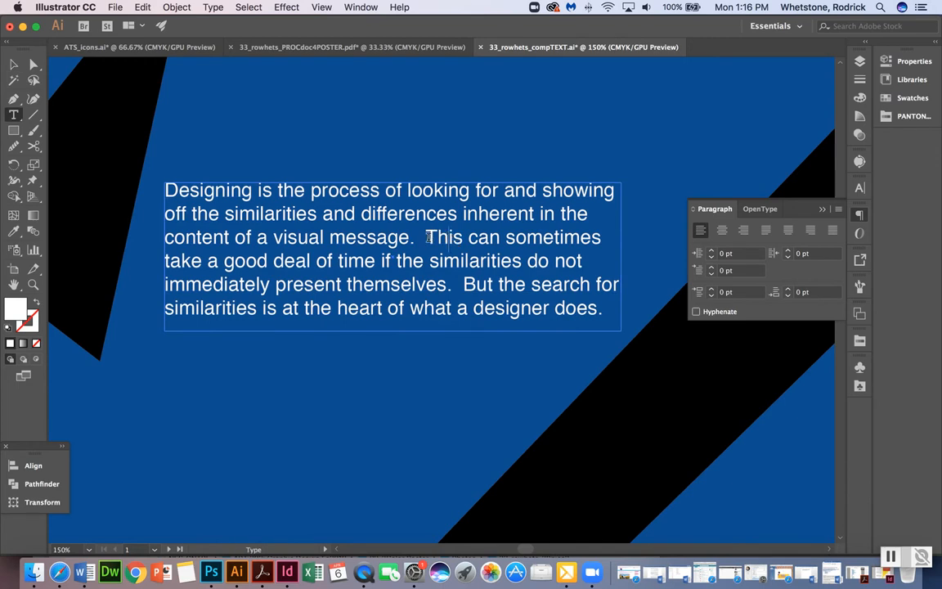
pyautogui.click(427, 236)
pyautogui.press('BackSpace')
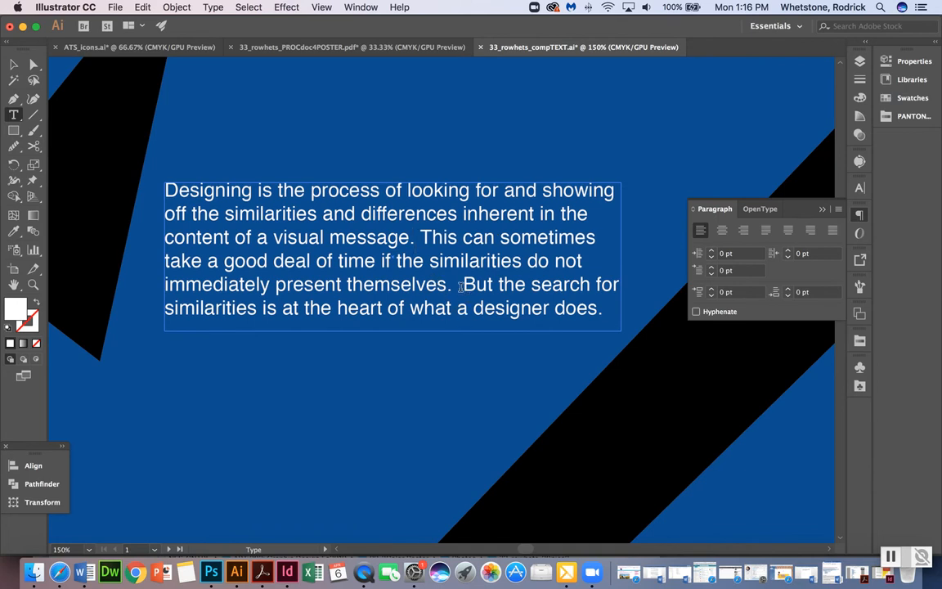
pyautogui.press('BackSpace')
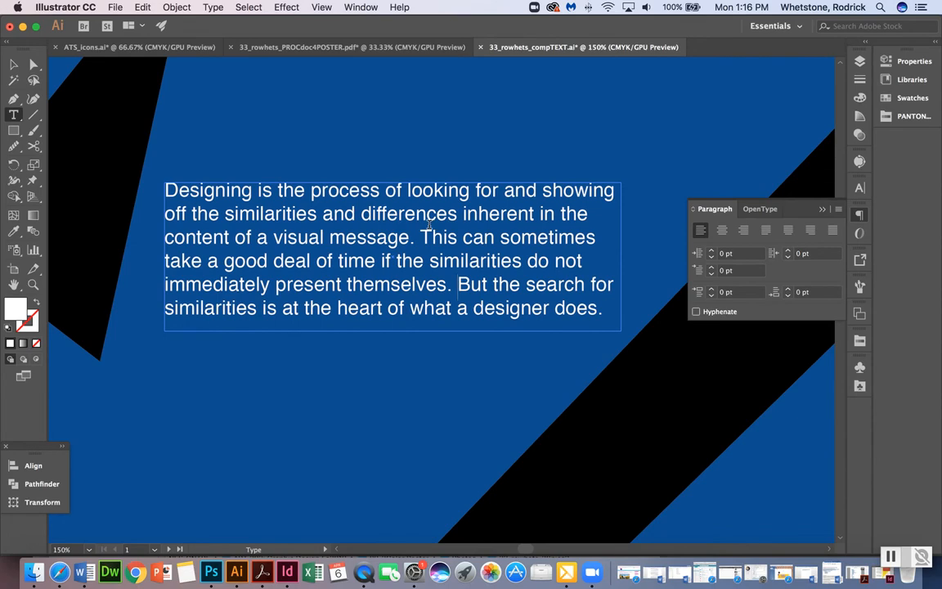
# - Increase the tracking of the paragraph's second line so it extends closer to the first line's length
pyautogui.tripleClick(565, 216)
pyautogui.click(565, 215)
pyautogui.moveTo(165, 213); pyautogui.dragTo(608, 219)
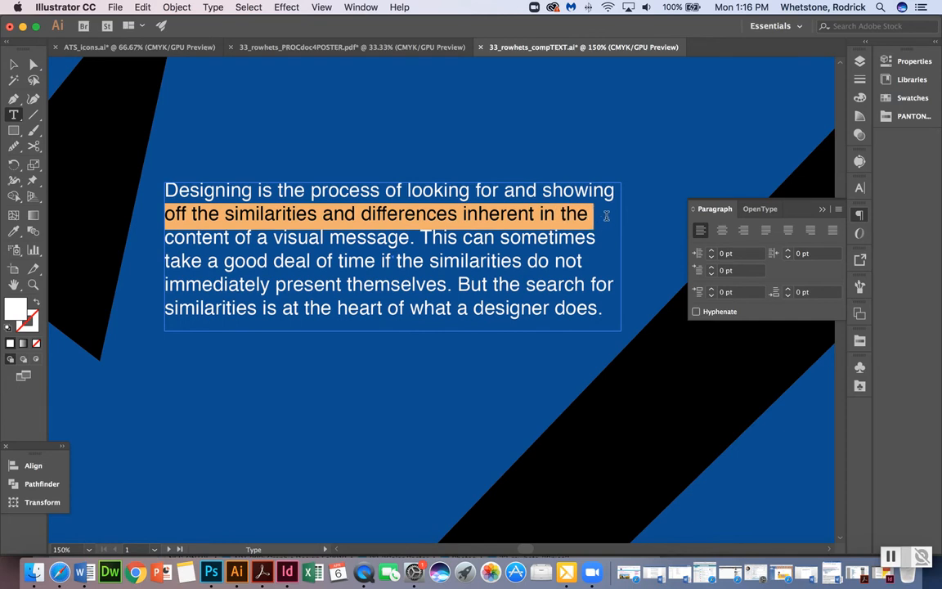
pyautogui.press('alt')
pyautogui.hotkey('alt', 'Right')
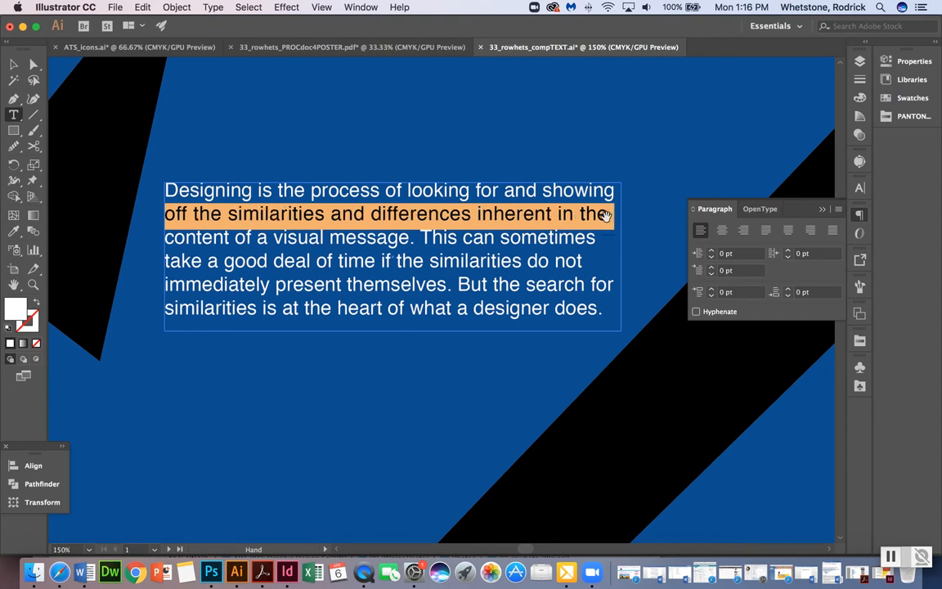
pyautogui.hotkey('alt', 'Right')
pyautogui.hotkey('alt', 'Left')
pyautogui.hotkey('alt', 'Left')
# - Loosen the tracking of the line "take a good deal of time if the similarities do not" to even out the rag
pyautogui.moveTo(166, 260); pyautogui.dragTo(598, 264)
pyautogui.hotkey('alt', 'Right')
pyautogui.hotkey('alt', 'Right')
pyautogui.hotkey('alt', 'Left')
pyautogui.hotkey('alt', 'Left')
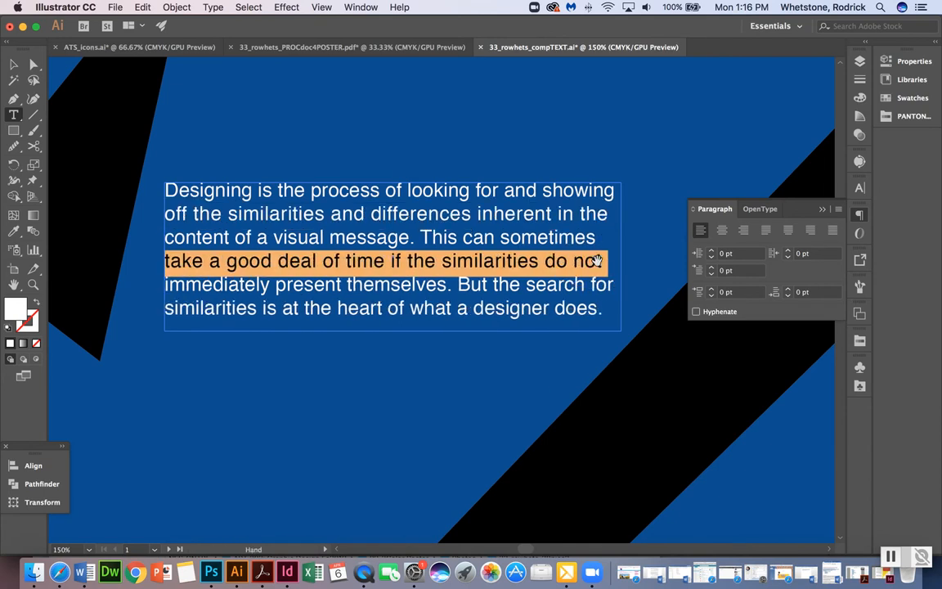
# - Increase the tracking of the line "content of a visual message. This can sometimes" to match the neighbouring lines
pyautogui.click(570, 237)
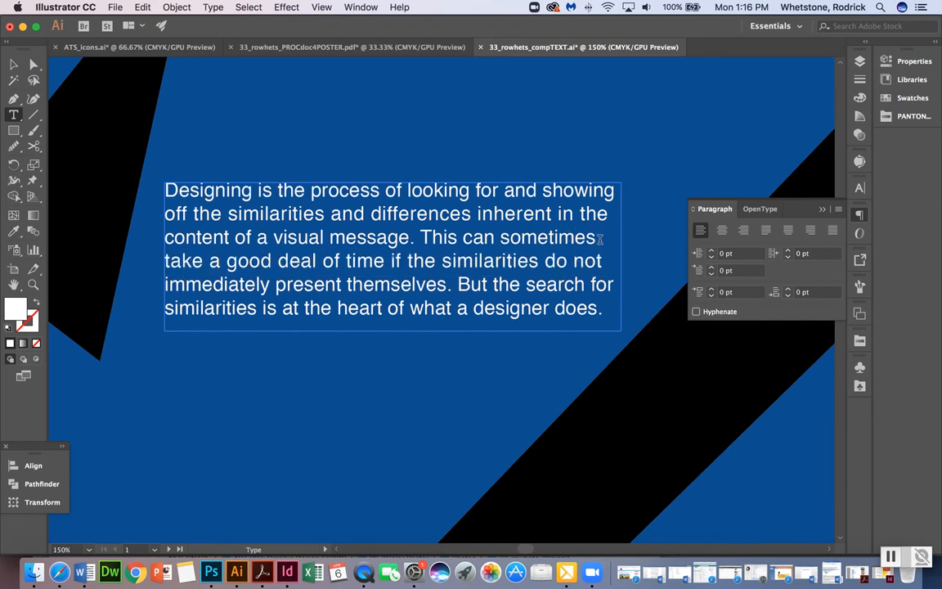
pyautogui.moveTo(599, 239); pyautogui.dragTo(166, 237)
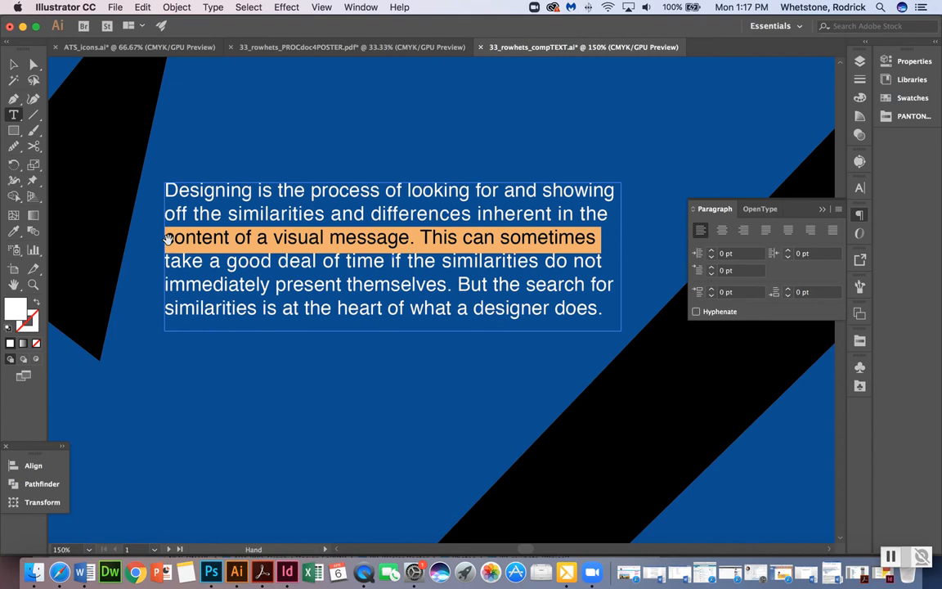
pyautogui.hotkey('alt', 'Right')
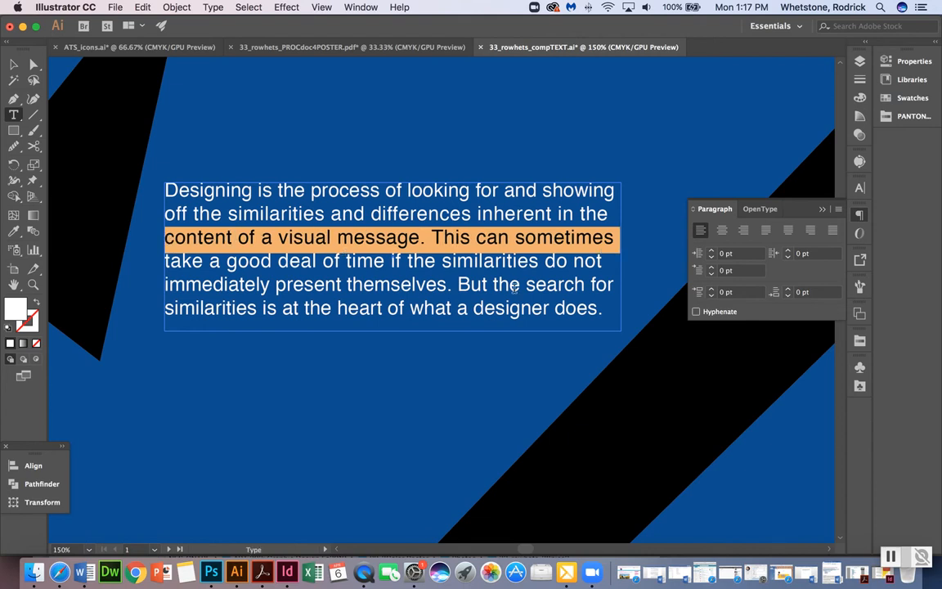
pyautogui.click(474, 226)
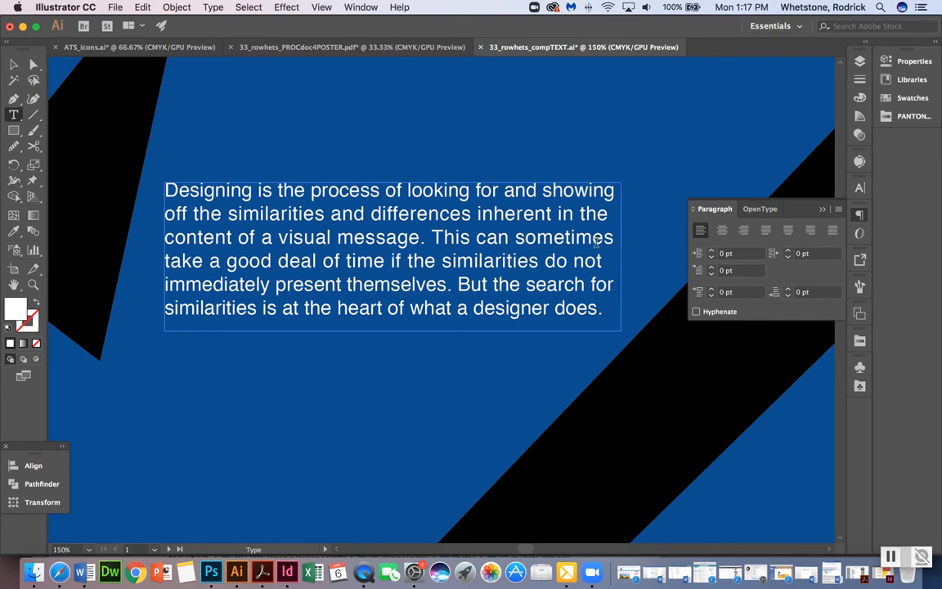
# - Move the paragraph's top-left corner to the small black triangle's lowest point and rotate it about that point to follow the triangle's right edge
pyautogui.press('super+minus')
pyautogui.press('super+minus')
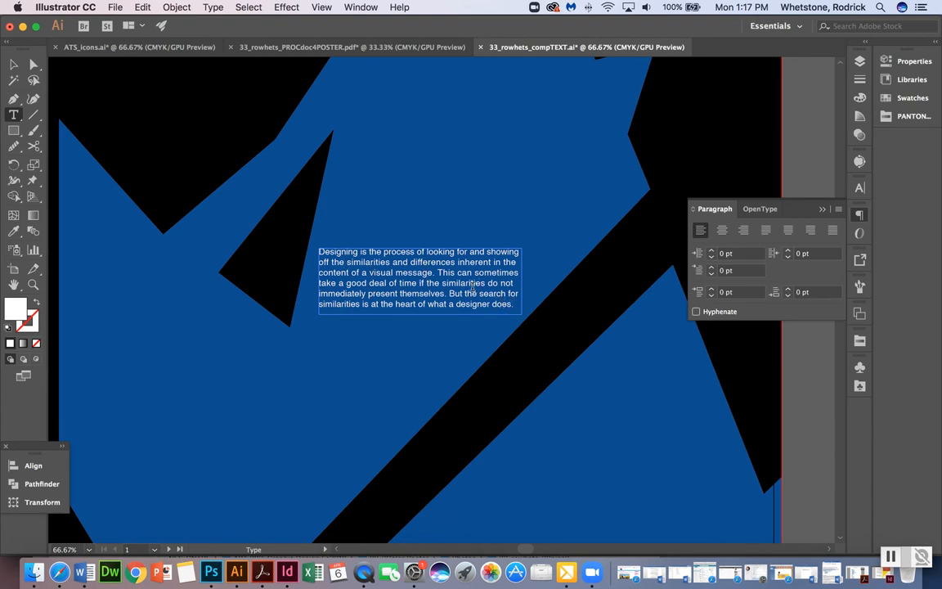
pyautogui.click(13, 65)
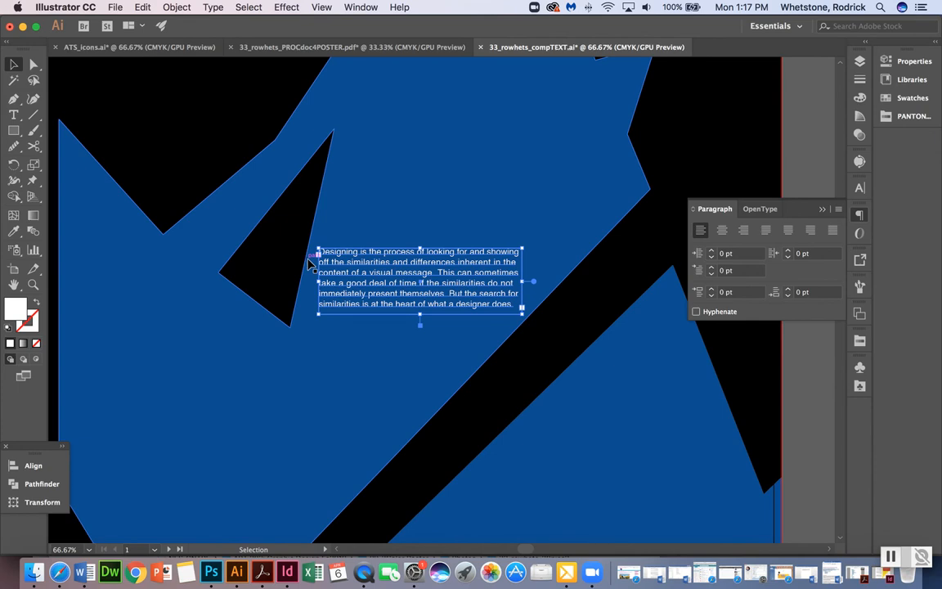
pyautogui.moveTo(365, 278); pyautogui.dragTo(338, 352)
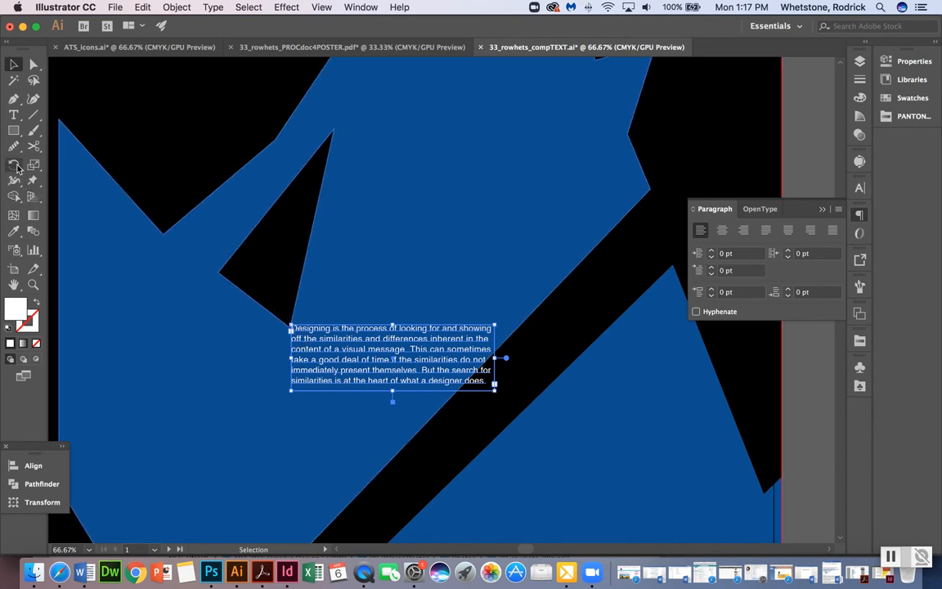
pyautogui.click(16, 167)
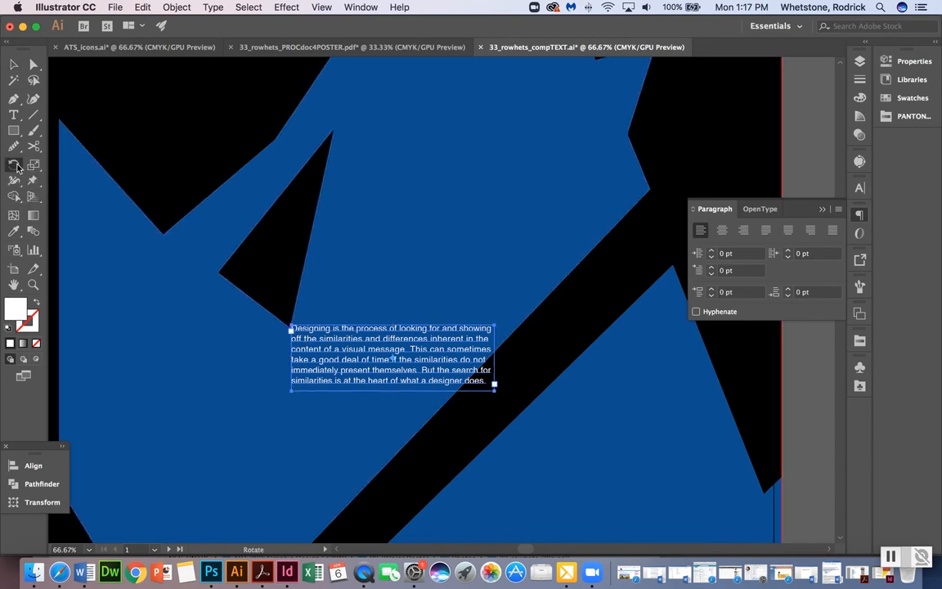
pyautogui.click(291, 328)
pyautogui.moveTo(573, 228); pyautogui.dragTo(259, 78)
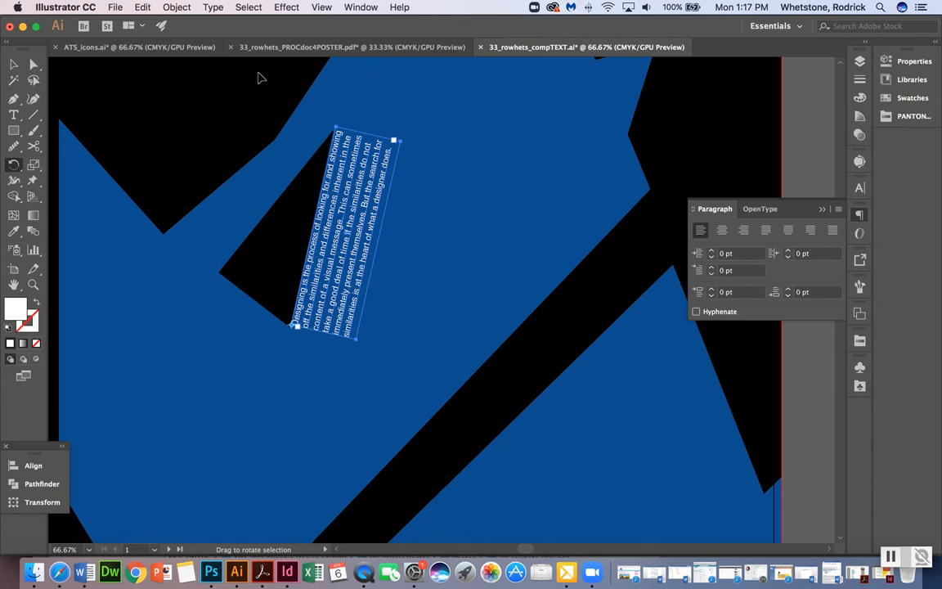
# - Nudge the rotated paragraph slightly right and down to leave a narrow gap beside the black triangle
pyautogui.press('Right')
pyautogui.press('Right')
pyautogui.press('Right')
pyautogui.press('Right')
pyautogui.press('Down')
pyautogui.press('Down')
pyautogui.press('Down')
pyautogui.press('Down')
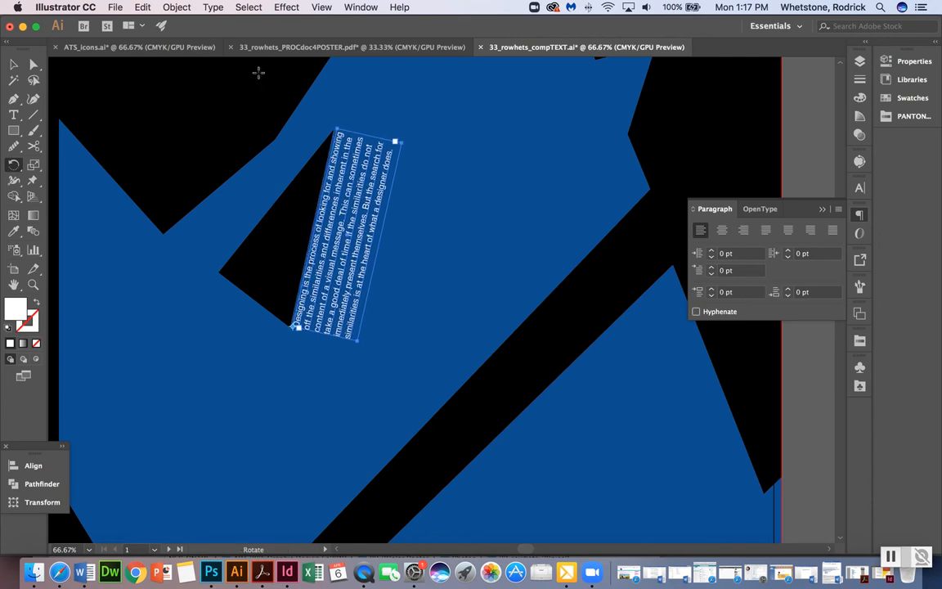
pyautogui.press('Right')
pyautogui.press('Right')
pyautogui.press('Right')
pyautogui.press('Down')
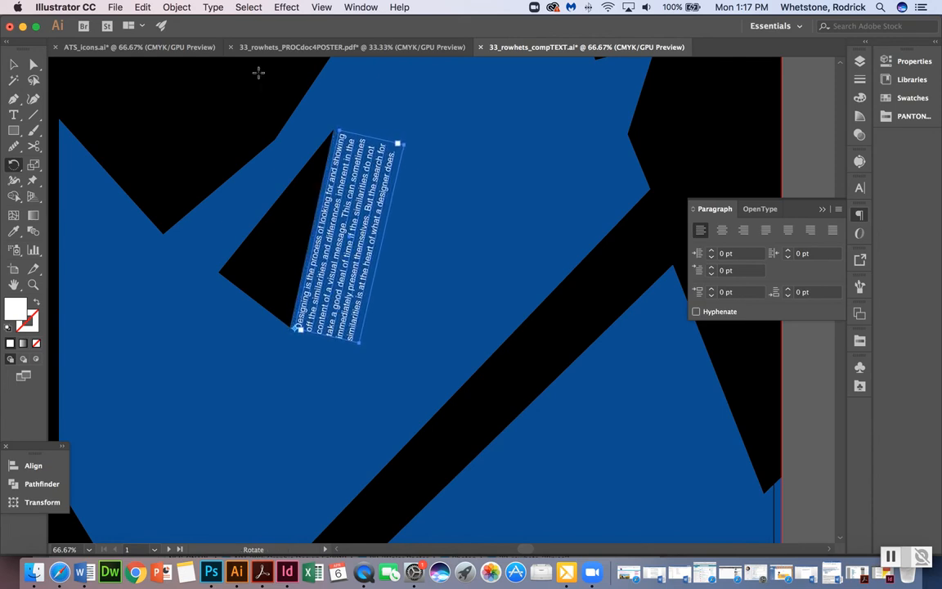
pyautogui.click(14, 64)
pyautogui.click(507, 256)
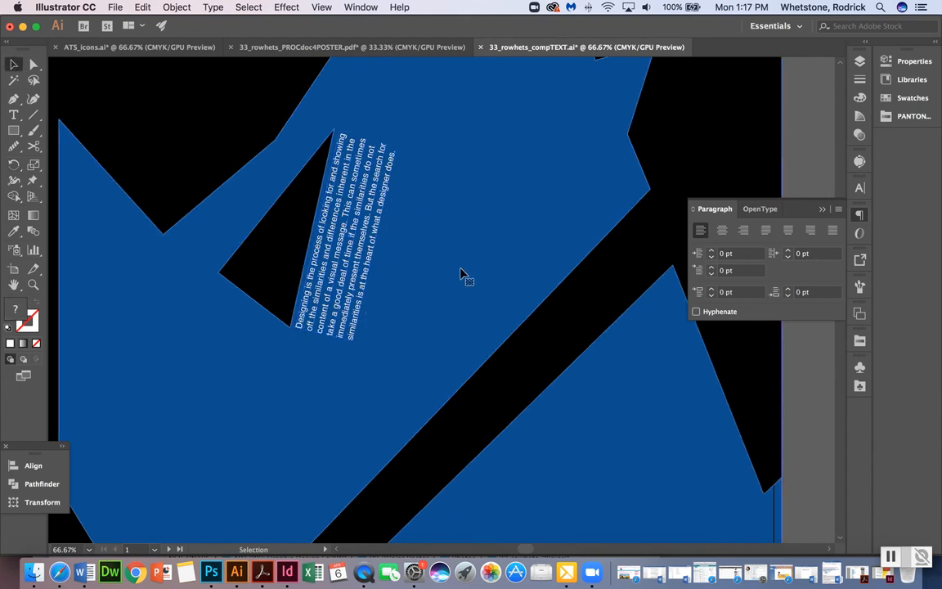
# - Lock Layer 1 and examine the white angled paragraph on the 2425 c poster up close
pyautogui.press('super+minus')
pyautogui.press('super+minus')
pyautogui.press('super+minus')
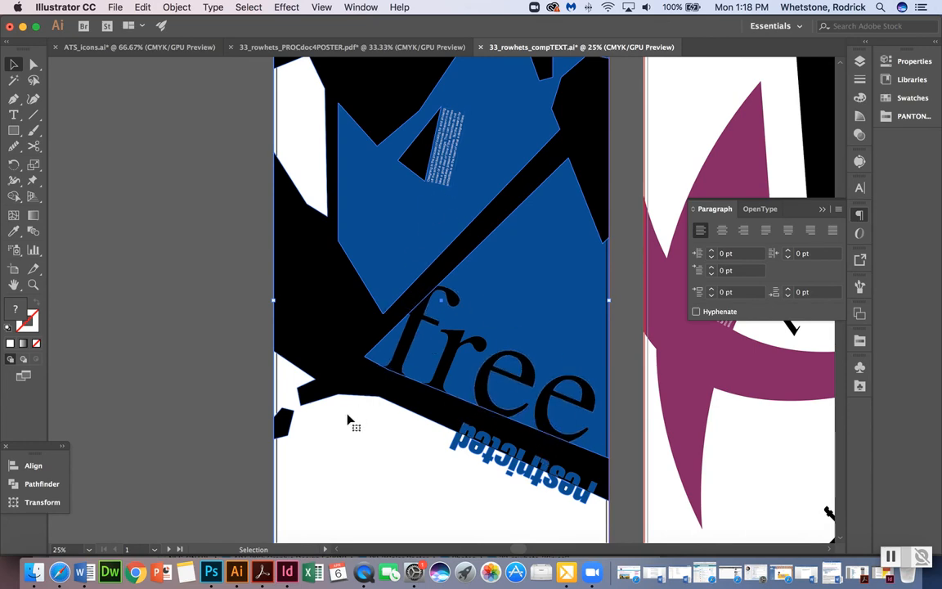
pyautogui.hscroll(5, 482, 422)
pyautogui.hscroll(12, 479, 421)
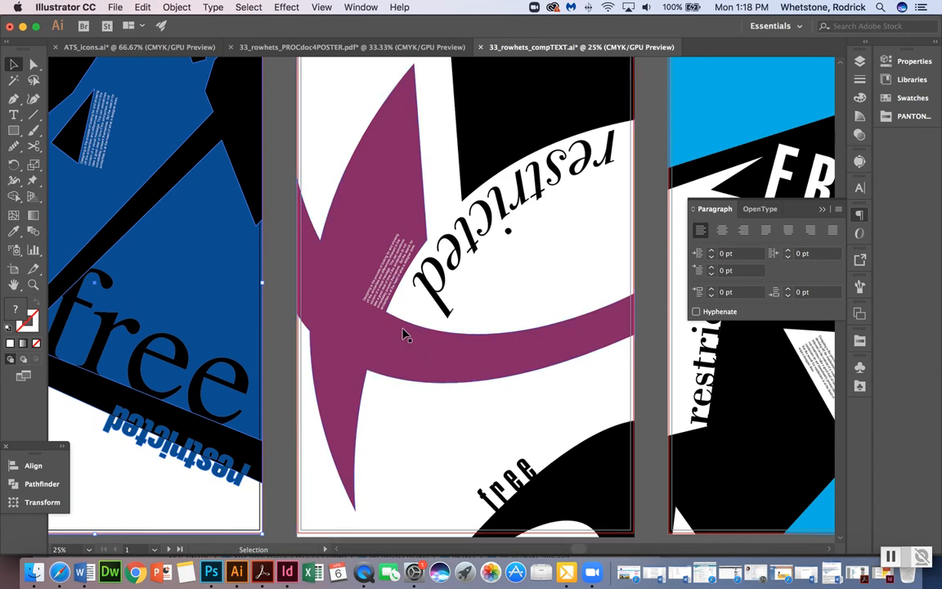
pyautogui.click(859, 63)
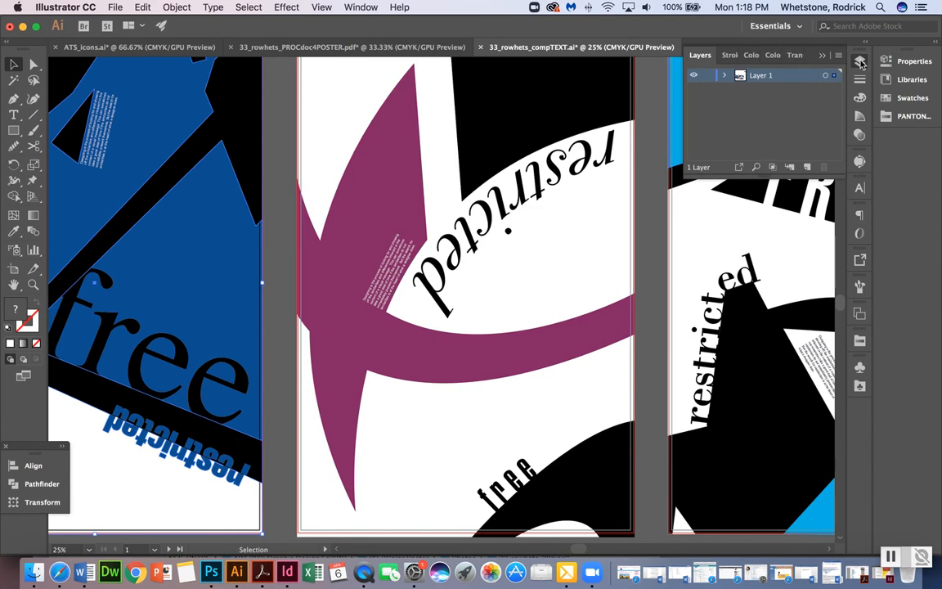
pyautogui.click(709, 75)
pyautogui.press('super+equal')
pyautogui.press('super+equal')
pyautogui.press('super+equal')
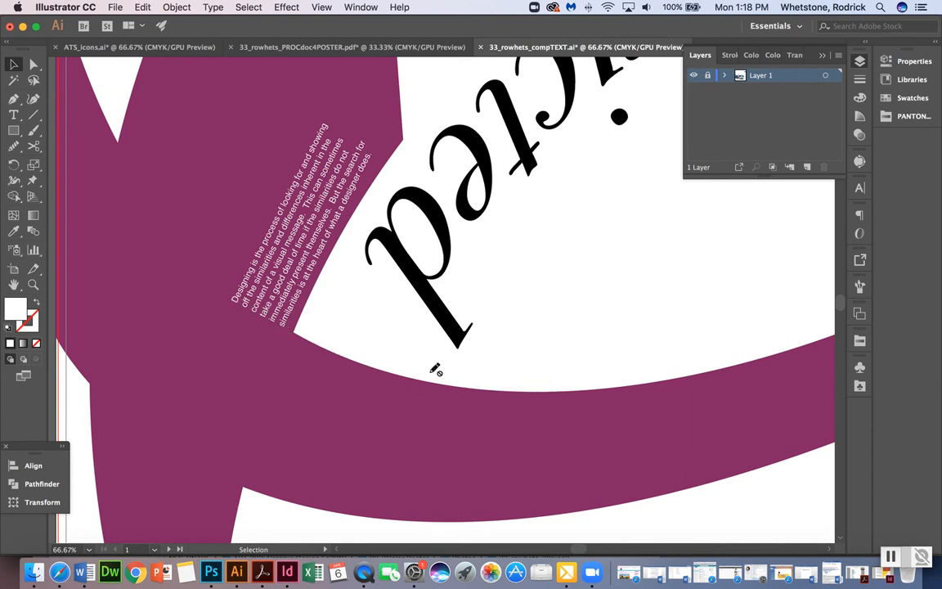
# - Compare the angled paragraph's placement on the 2425 c poster with the one on the 306 c poster
pyautogui.press('super+minus')
pyautogui.press('super+minus')
pyautogui.press('super+minus')
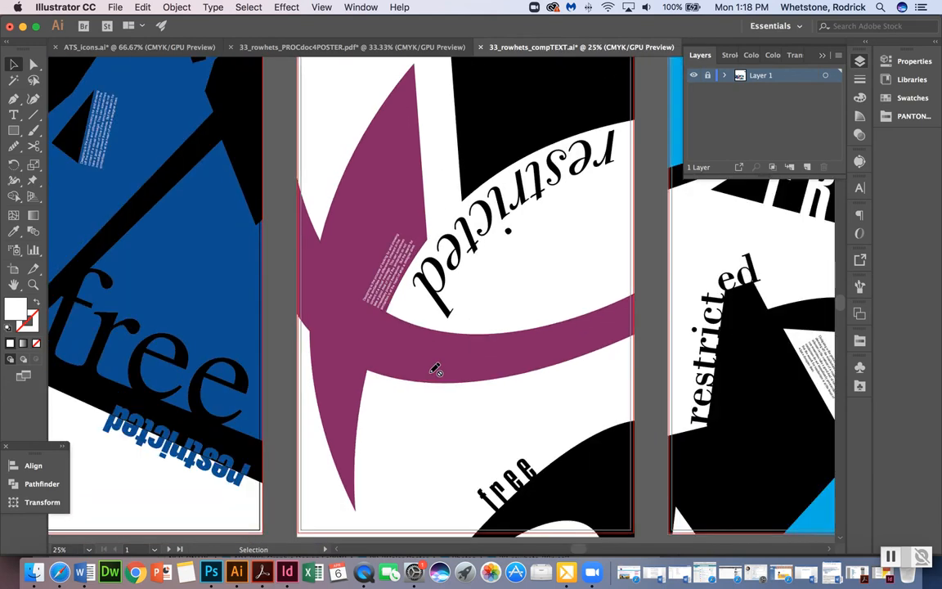
pyautogui.hscroll(10, 435, 370)
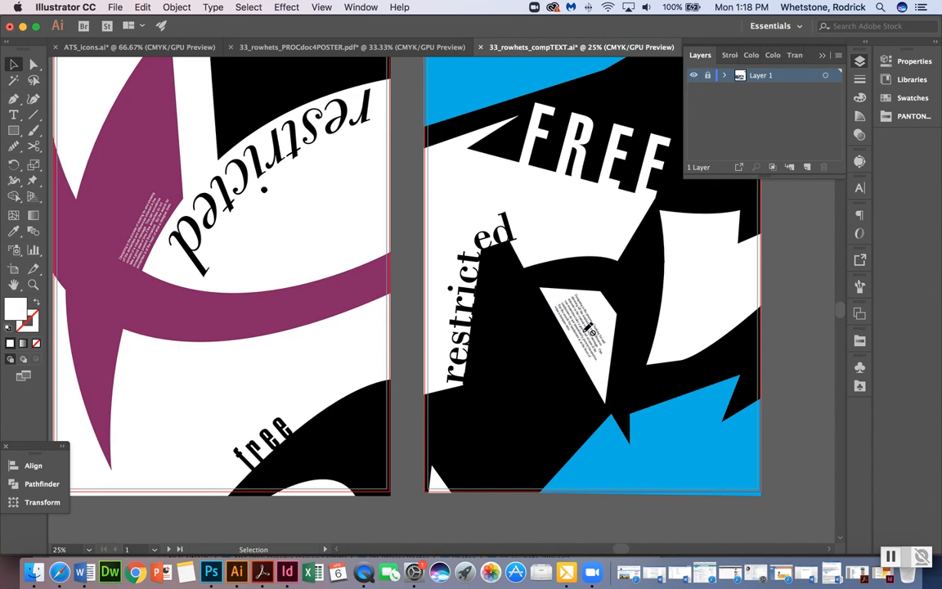
pyautogui.hscroll(-10, 590, 321)
pyautogui.scroll(-2, 591, 321)
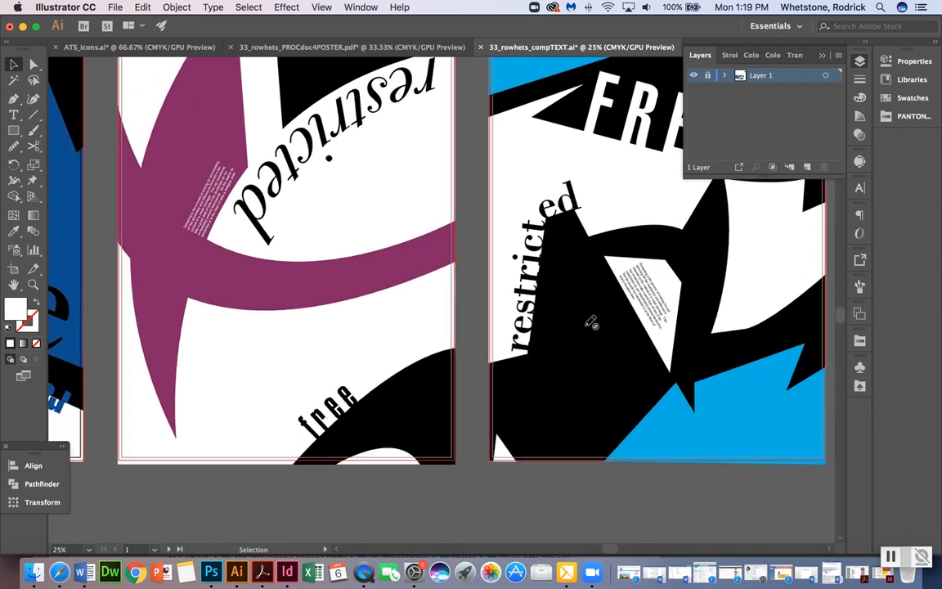
pyautogui.scroll(3, 591, 321)
pyautogui.hscroll(-1, 591, 322)
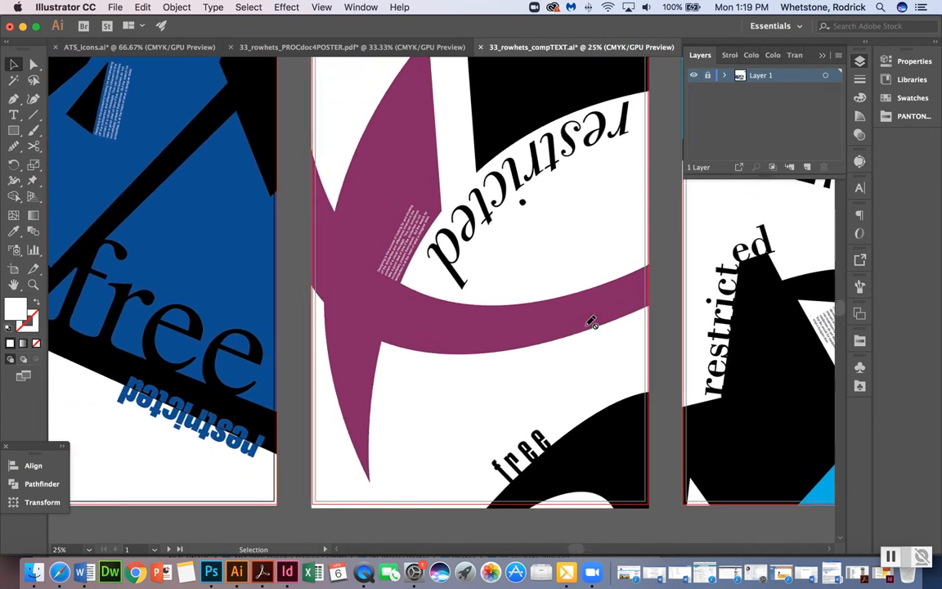
# - Review the 293 c, 2425 c and 306 c posters side by side with the interface panels temporarily hidden
pyautogui.press('super+minus')
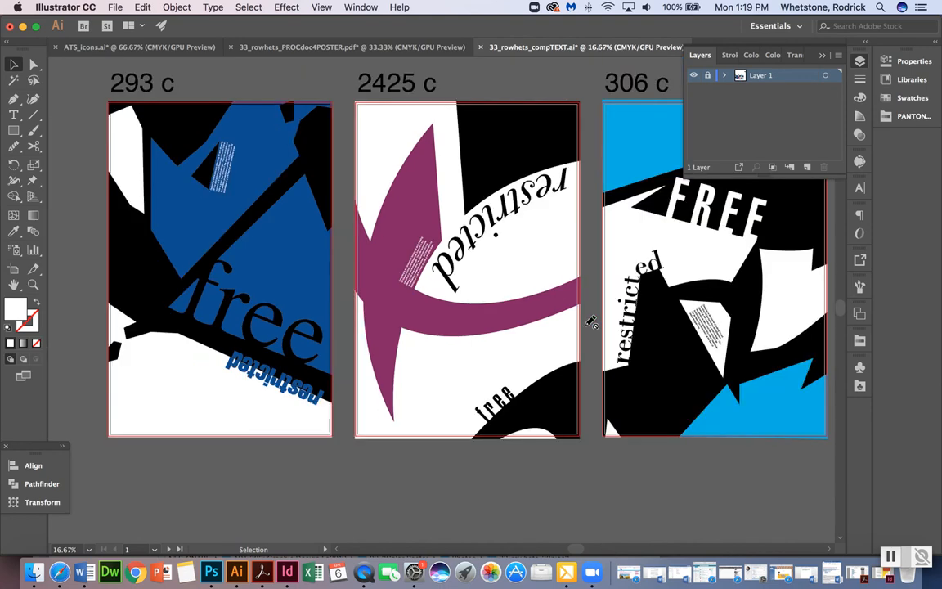
pyautogui.press('Tab')
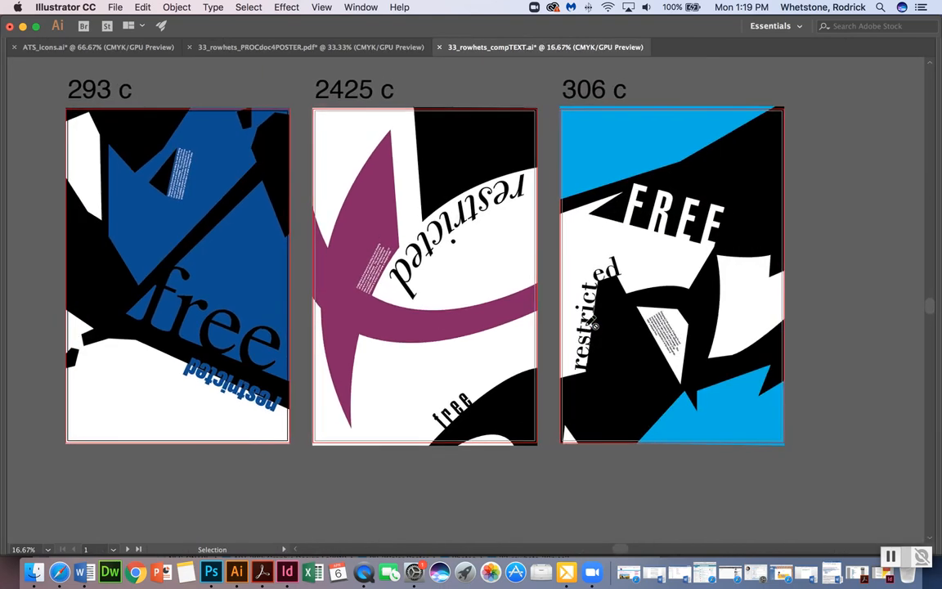
pyautogui.scroll(2, 594, 325)
pyautogui.hscroll(1, 595, 326)
pyautogui.scroll(1, 589, 326)
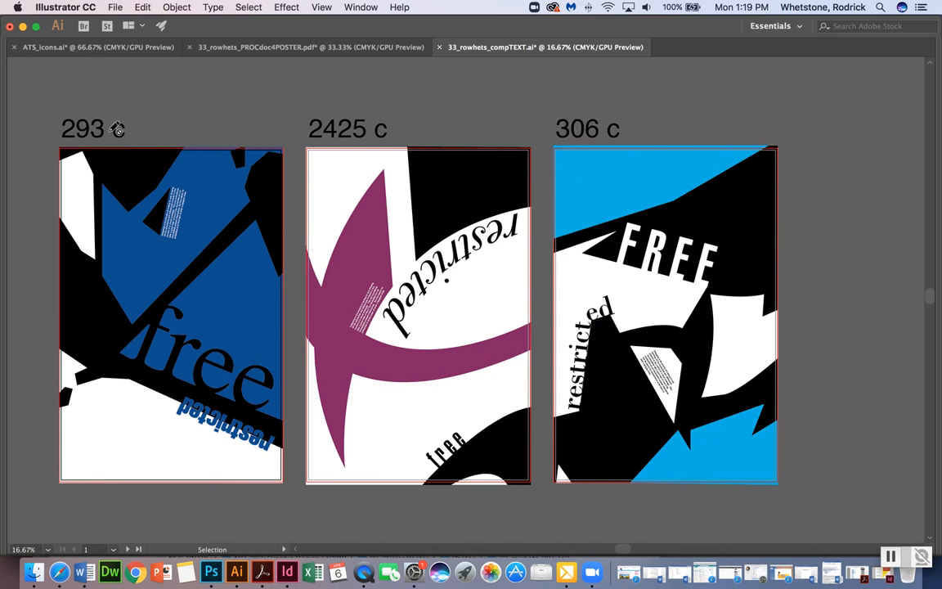
pyautogui.press('Tab')
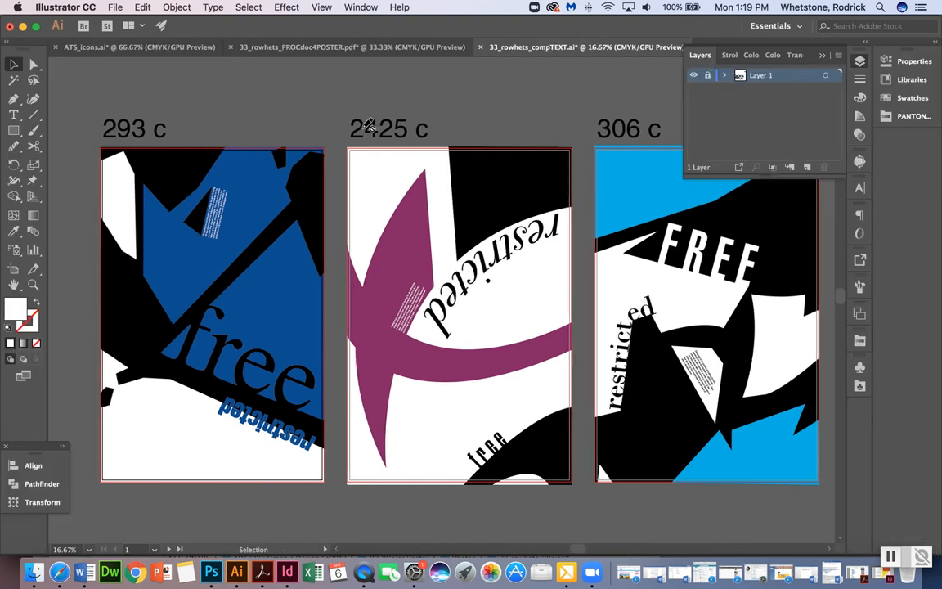
# - Delete the default swatches from red through the last pattern swatch, keeping white, black, the three spot colors and the color groups
pyautogui.click(860, 98)
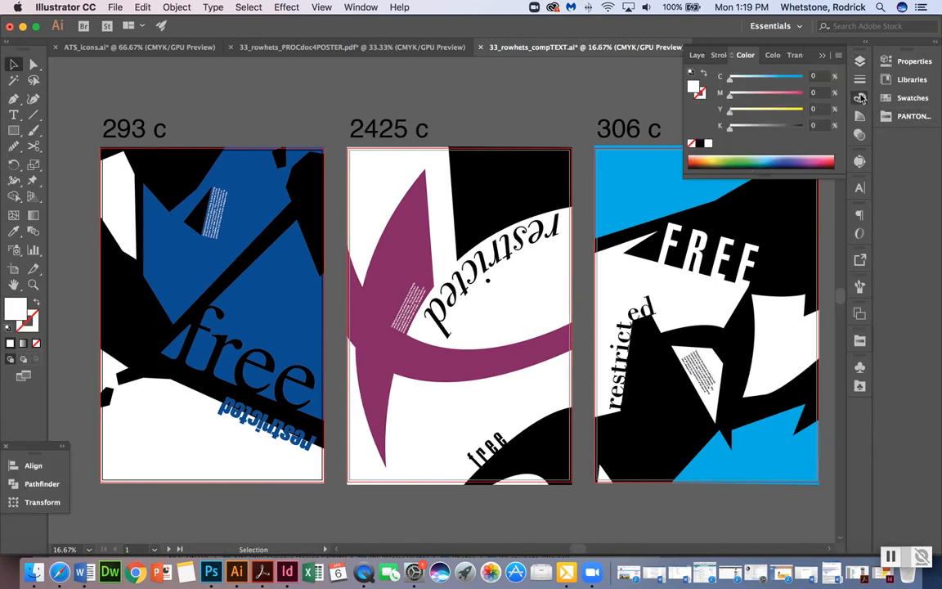
pyautogui.click(890, 99)
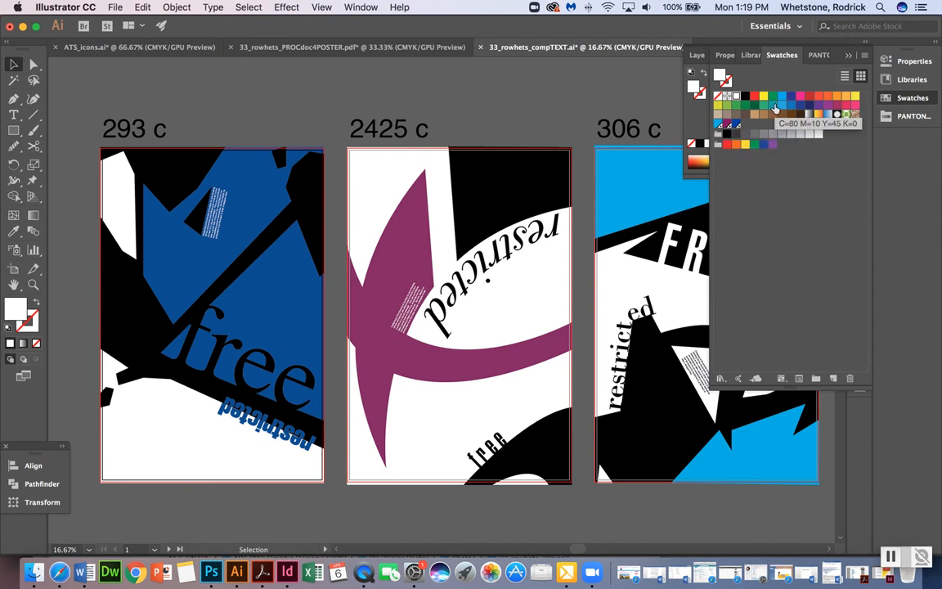
pyautogui.click(856, 116)
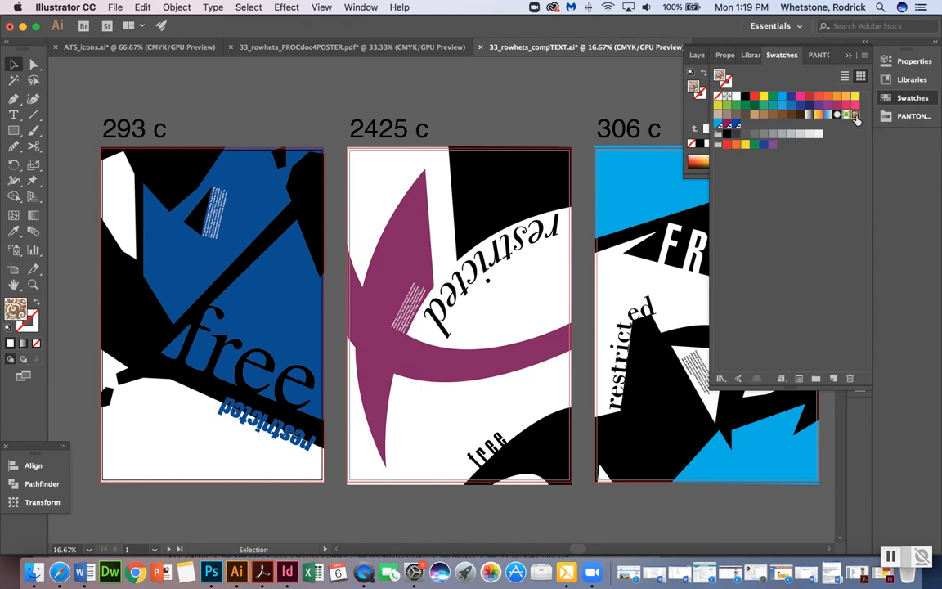
pyautogui.click(755, 99)
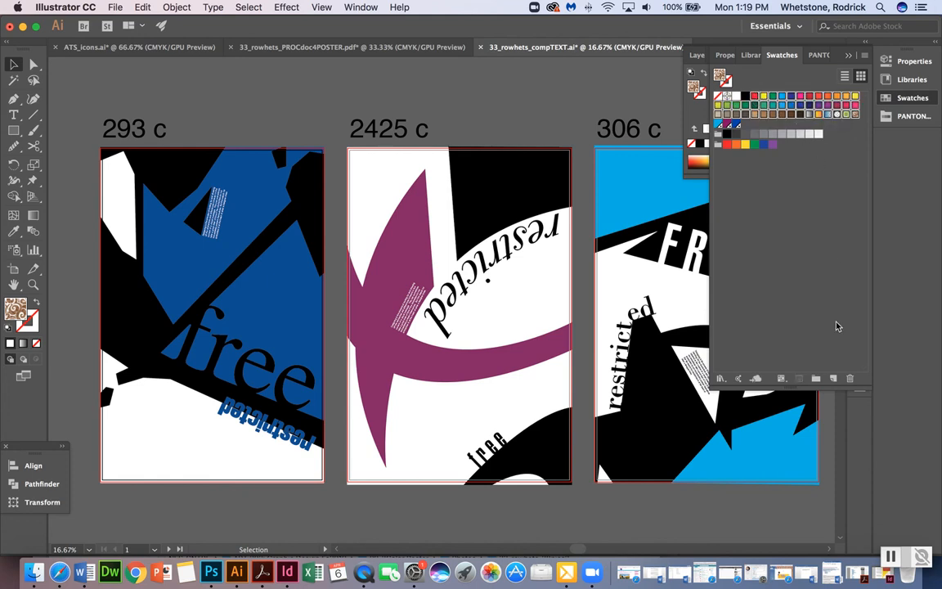
pyautogui.click(851, 379)
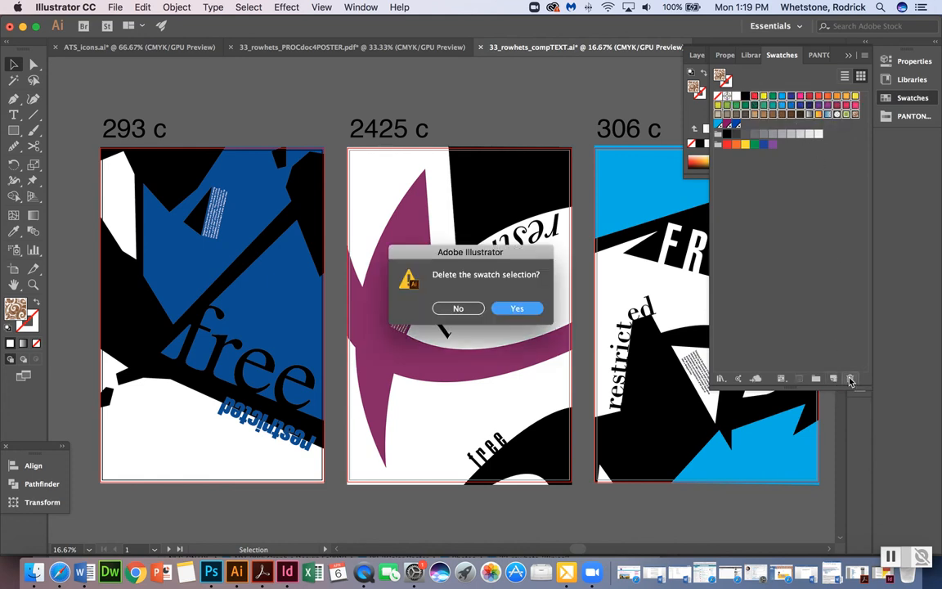
pyautogui.click(517, 308)
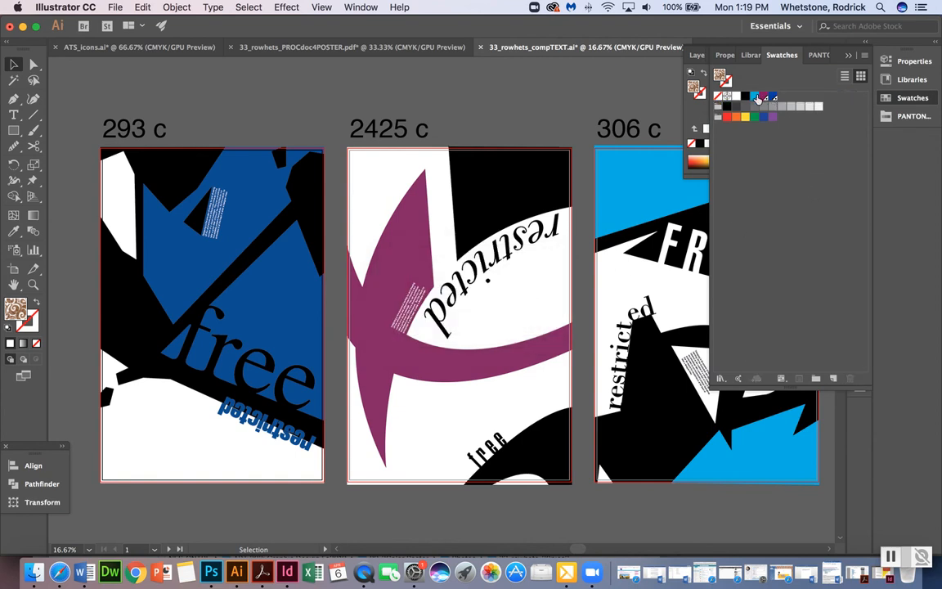